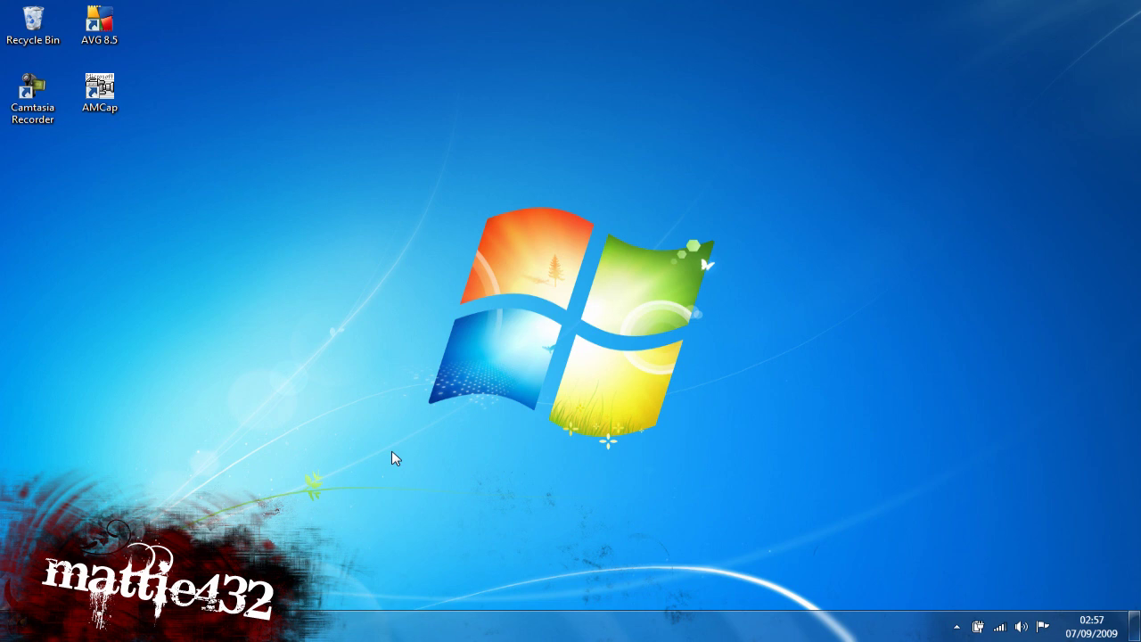
Open the removable drive H: from the user folder and launch the PinnacleSystemsInstantDVDRecorderSetup installer
key("super")
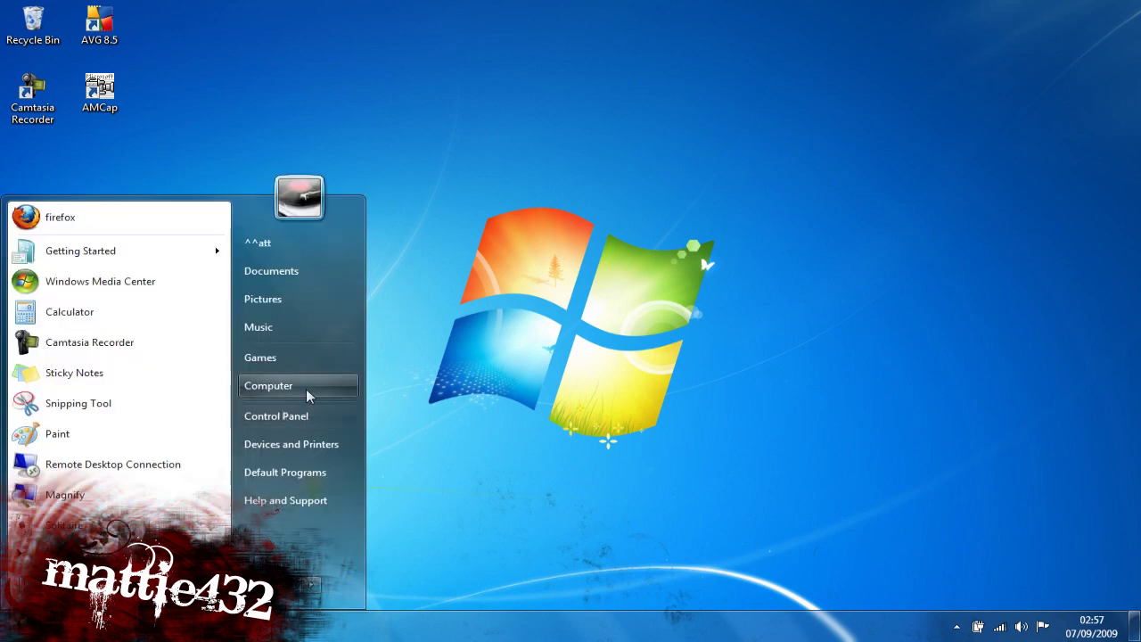
left_click(437, 423)
key("super")
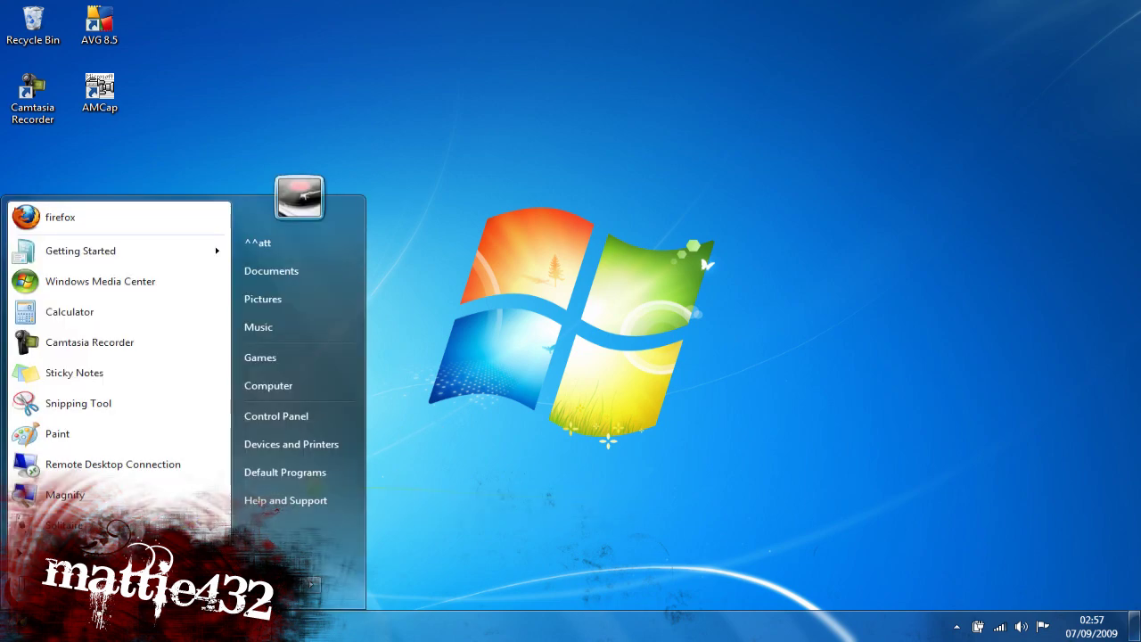
left_click(284, 253)
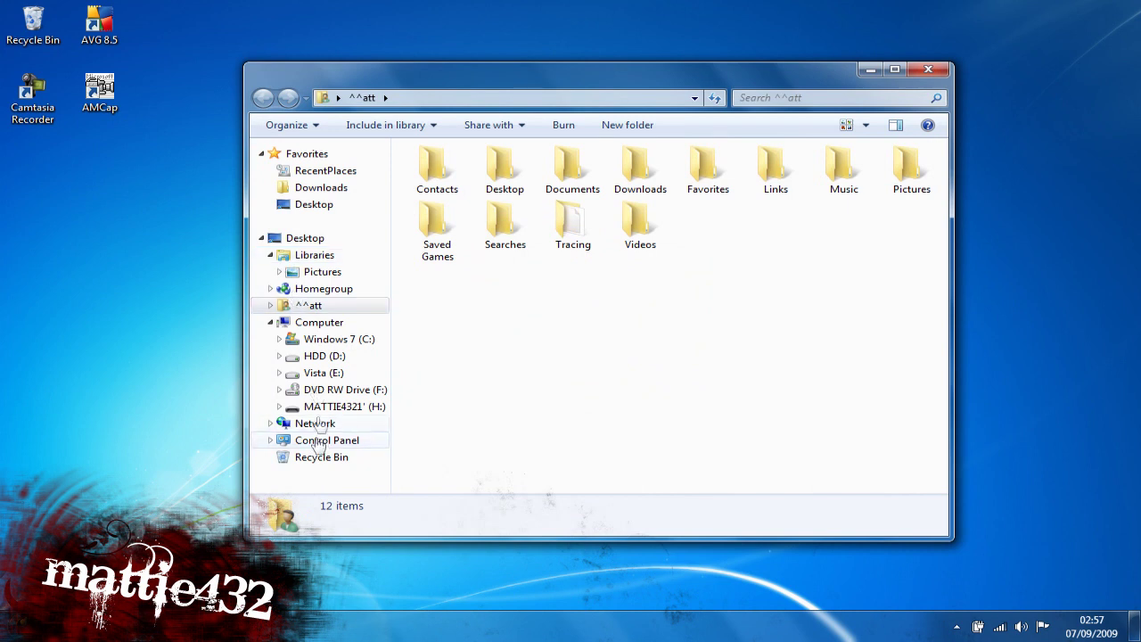
left_click(322, 405)
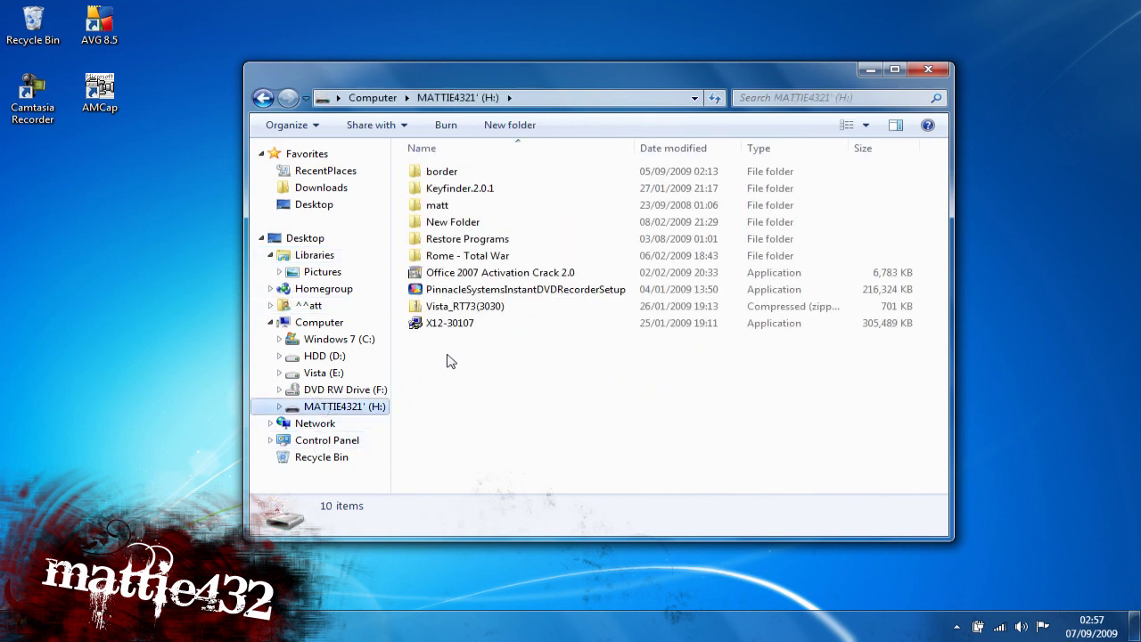
double_click(521, 289)
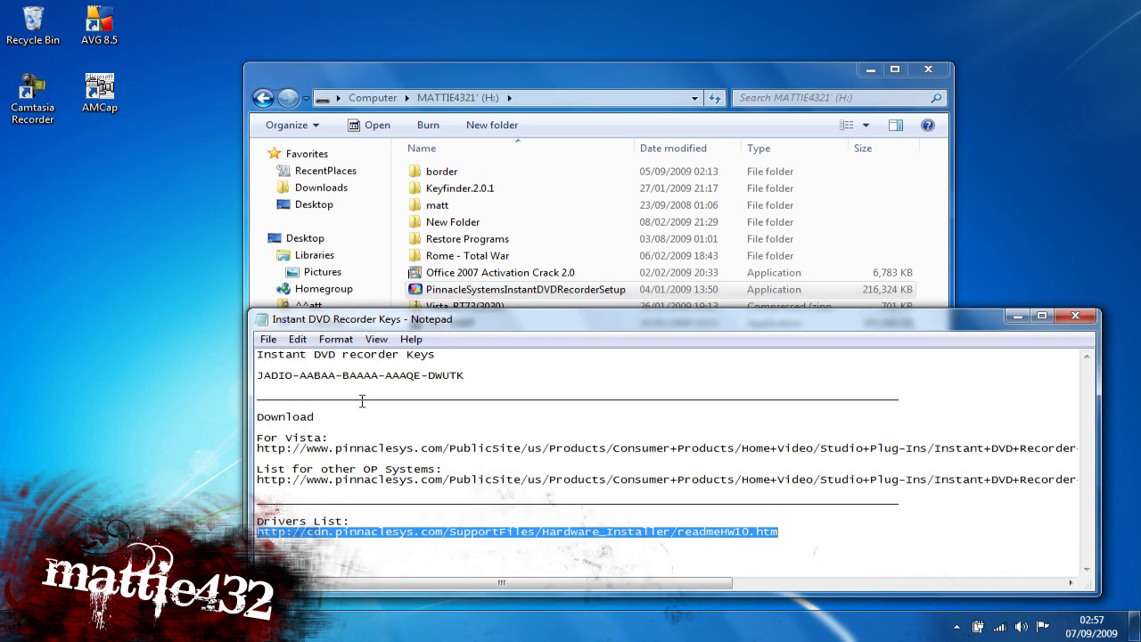
Copy the full Vista download link from the Instant DVD Recorder Keys notes and minimize the notes
left_click(362, 401)
left_click_drag(364, 375, 358, 506)
left_click(357, 506)
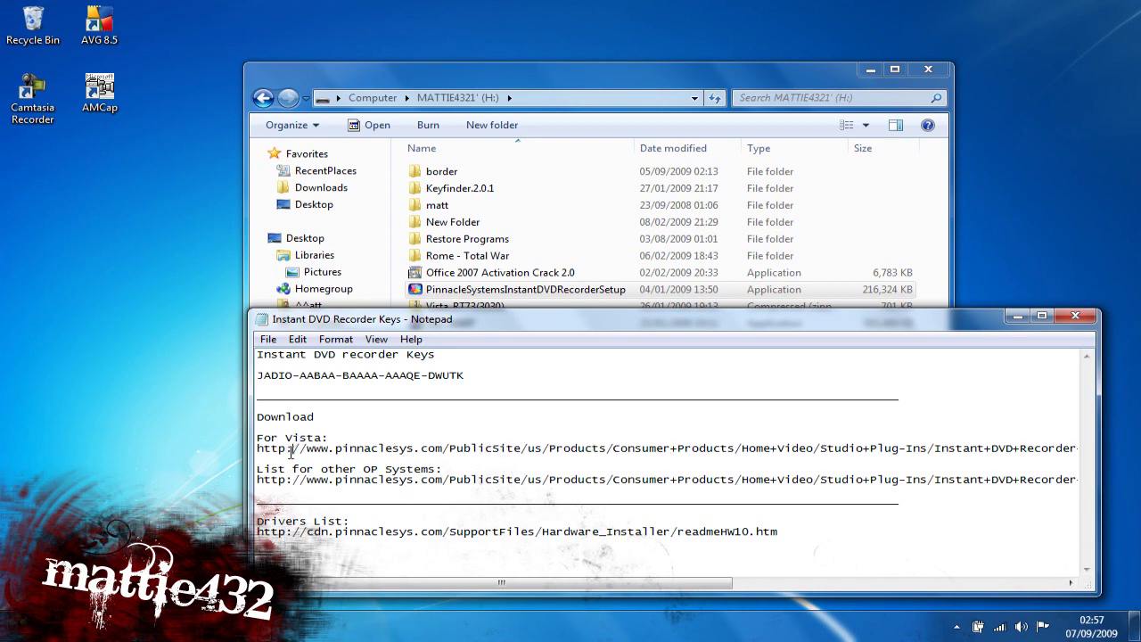
left_click_drag(672, 448, 1118, 455)
left_click(264, 454)
right_click(1061, 448)
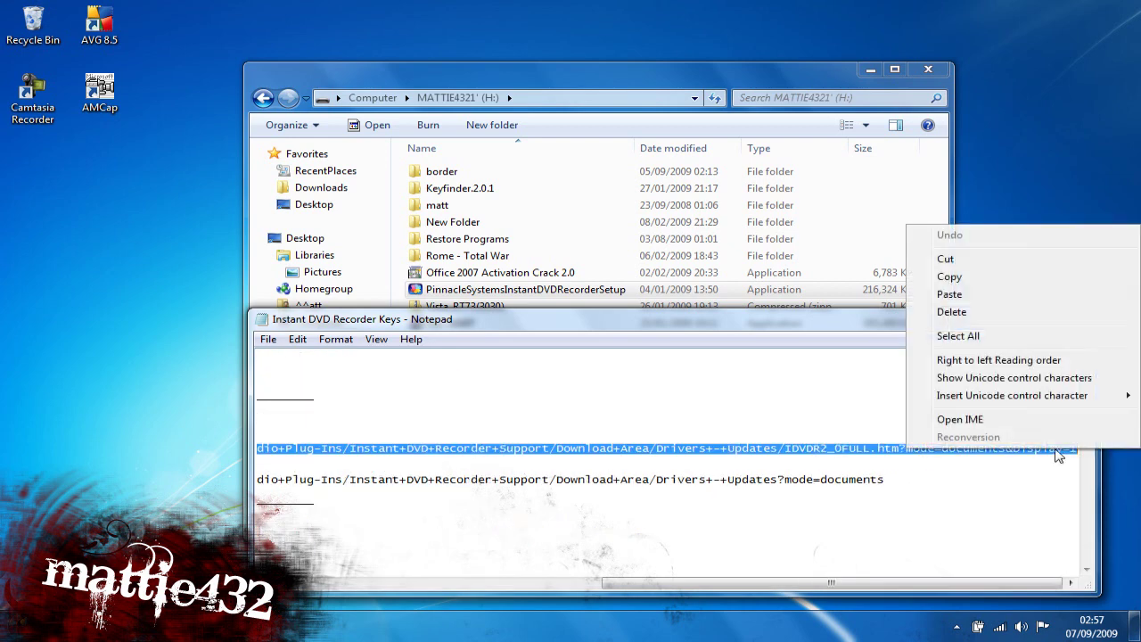
left_click(963, 275)
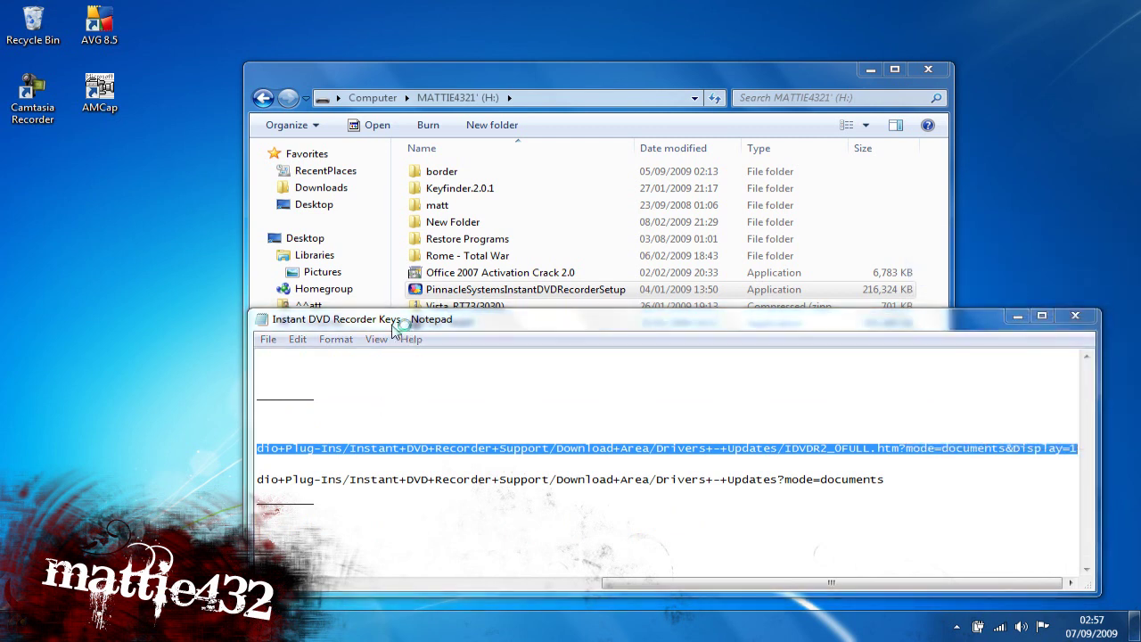
left_click(1017, 316)
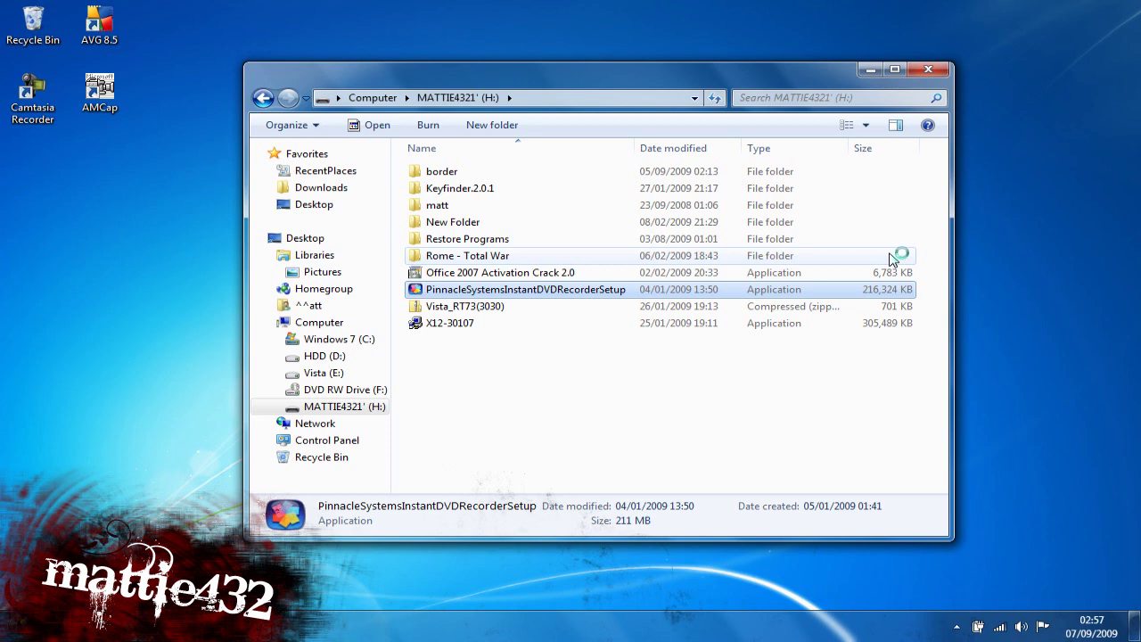
Close the drive's folder window and load the copied Vista download link in Firefox
left_click(928, 68)
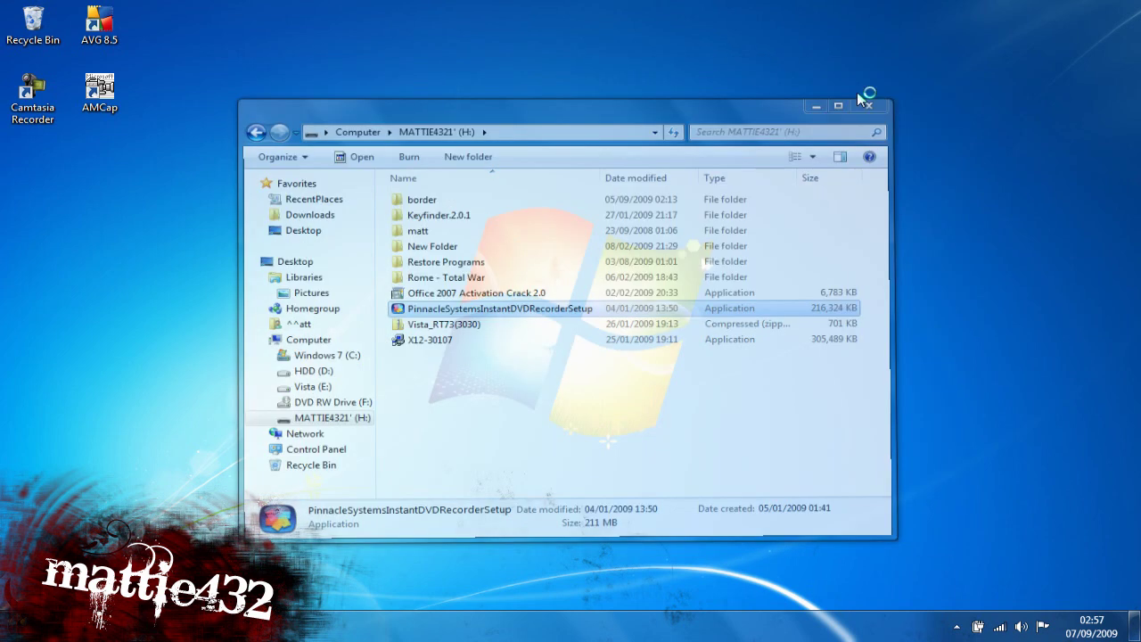
left_click_drag(797, 481, 263, 456)
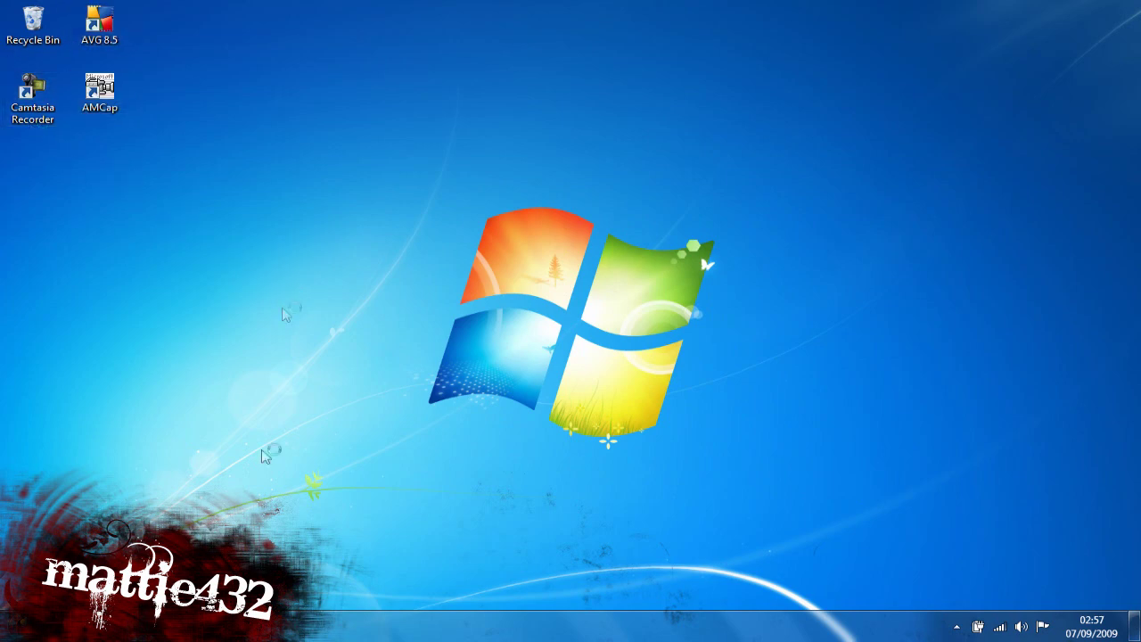
right_click(547, 624)
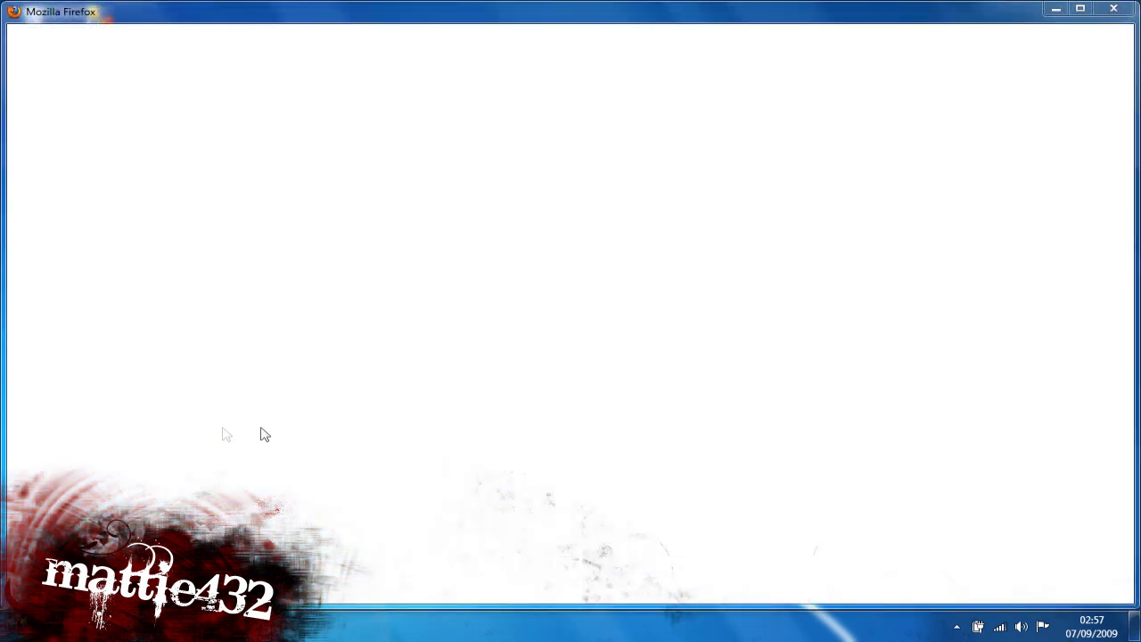
left_click(257, 55)
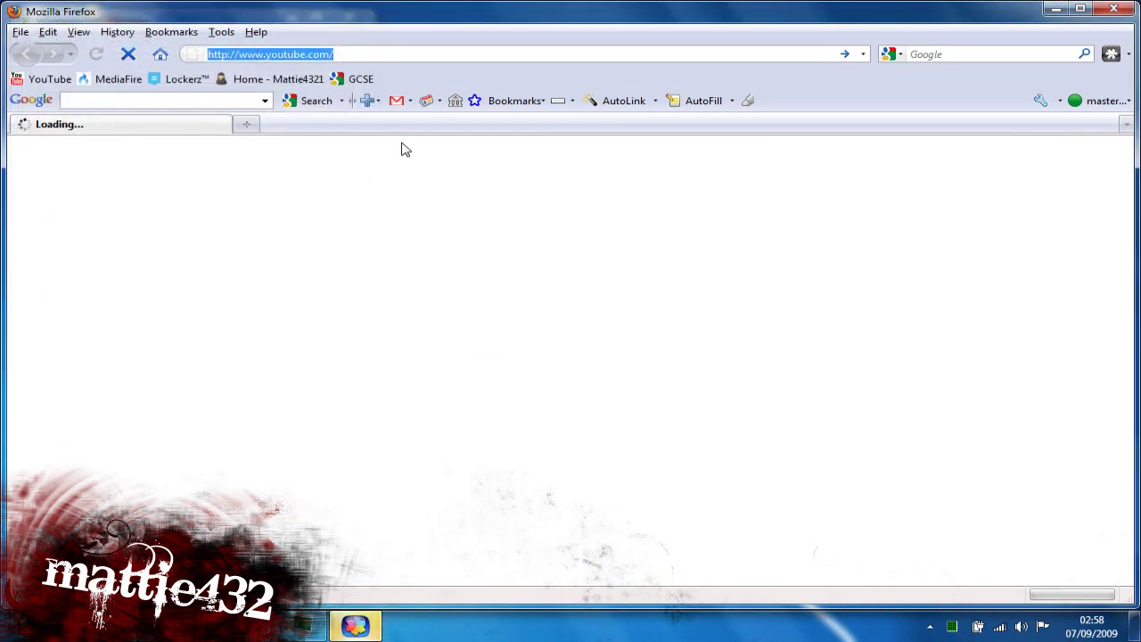
key("ctrl+v")
key("Return")
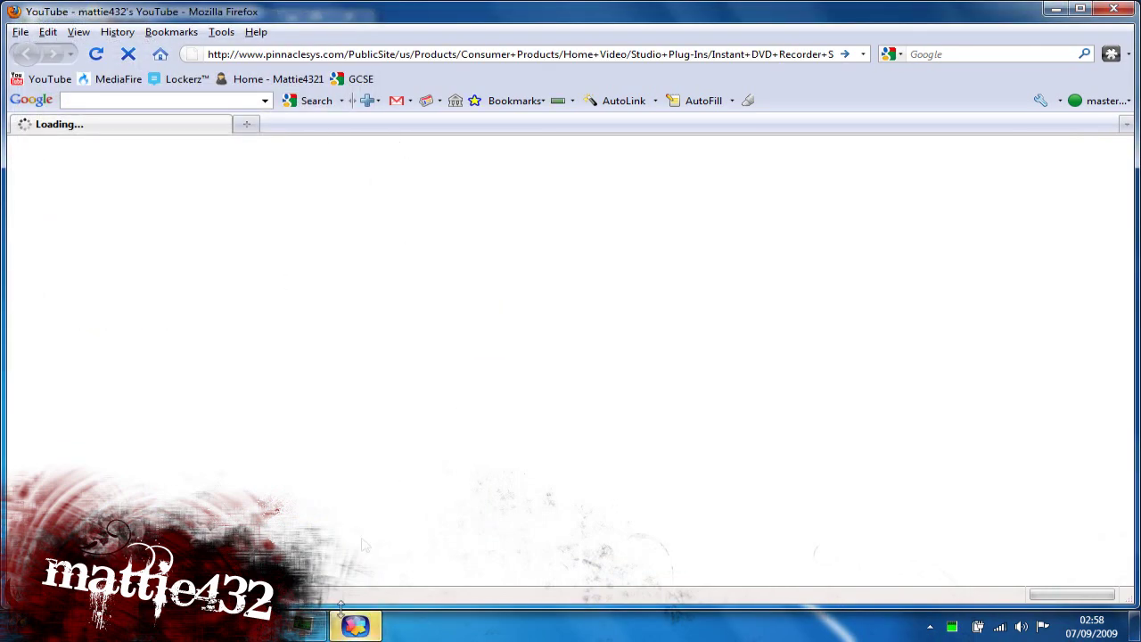
Close Windows Task Manager and accept English as the setup language for the installer
left_click(304, 626)
right_click(304, 627)
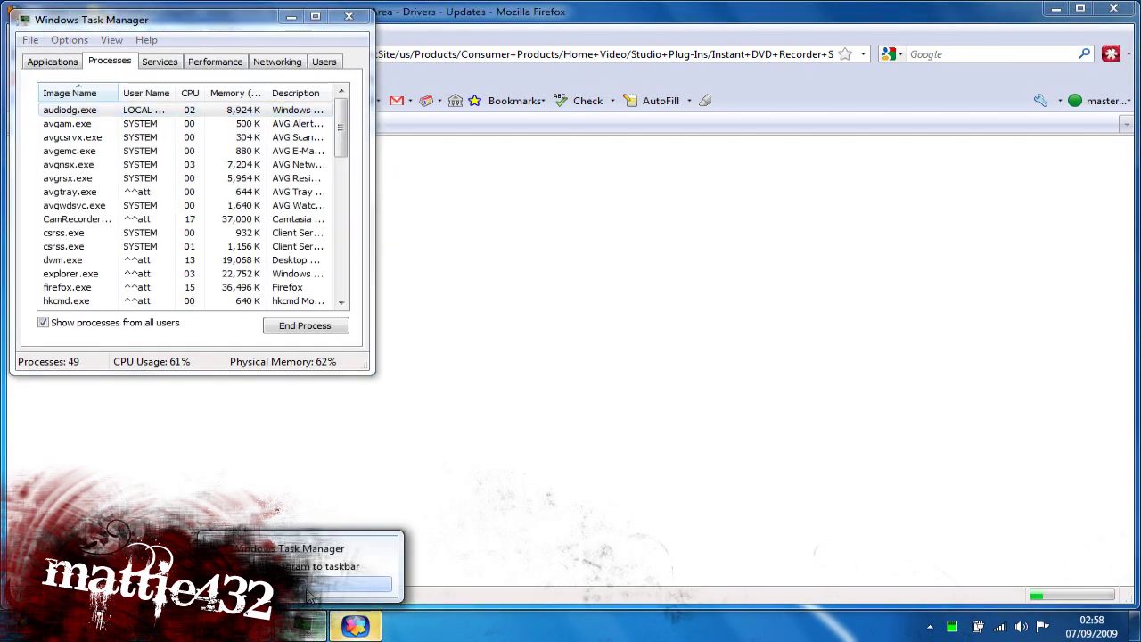
left_click(340, 591)
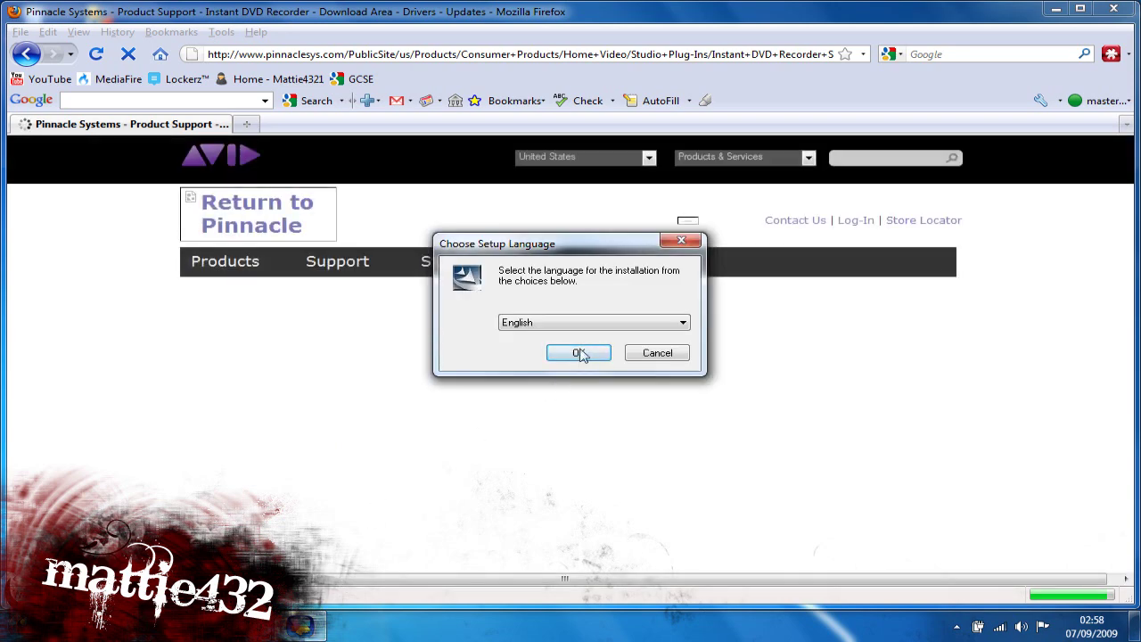
left_click(581, 354)
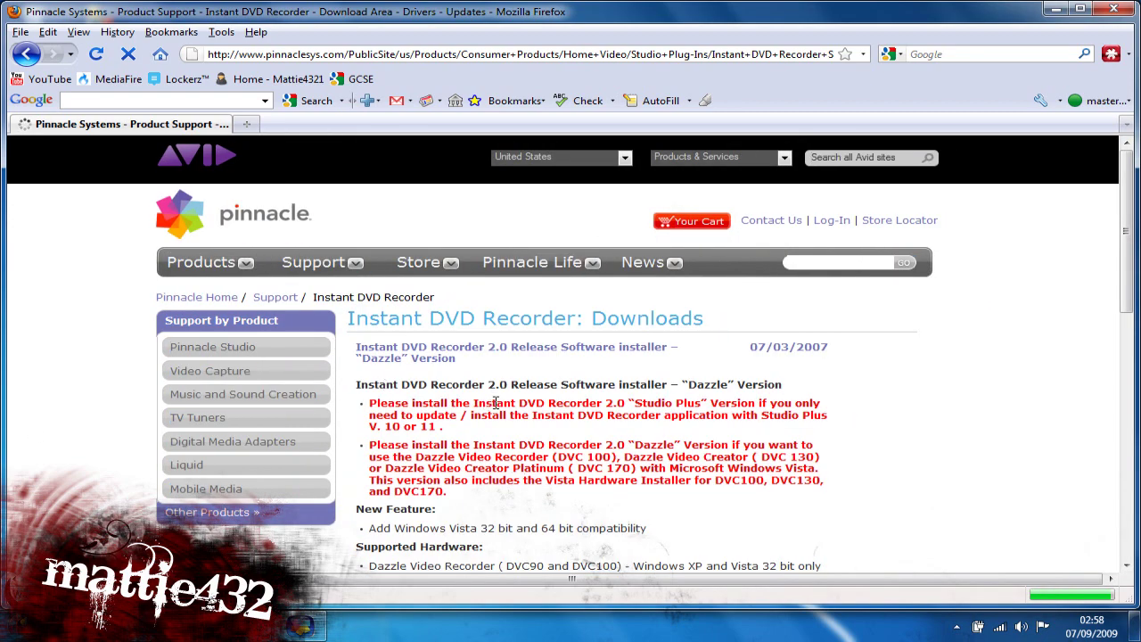
Examine the new features and supported hardware of the Instant DVD Recorder 2.0 "Dazzle" version
scroll(495, 403, "down", 1)
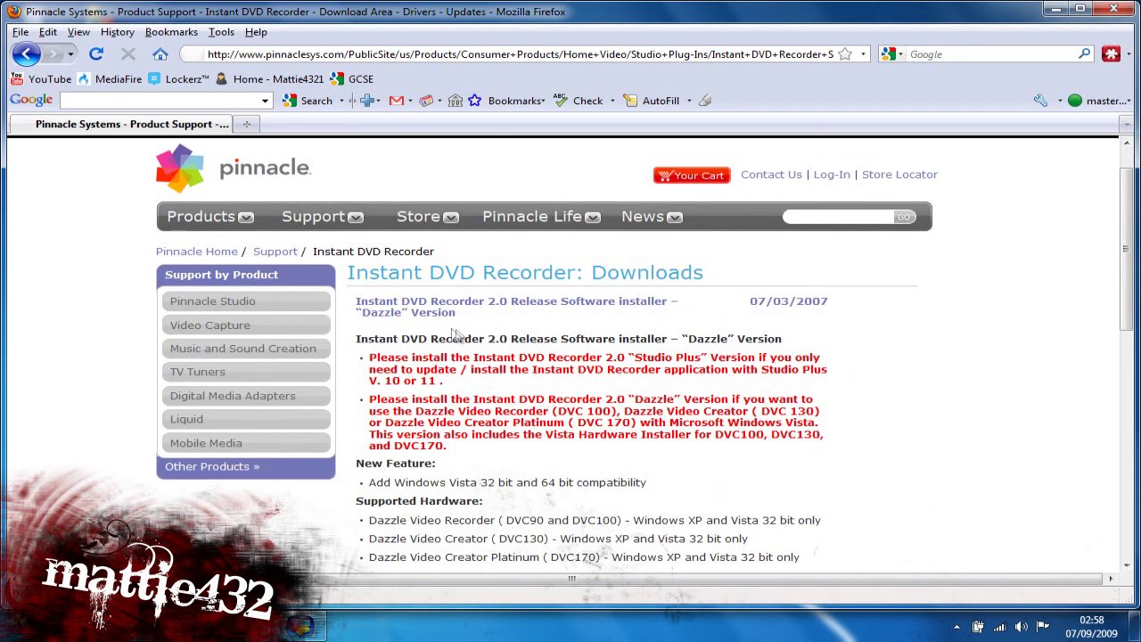
scroll(454, 312, "down", 2)
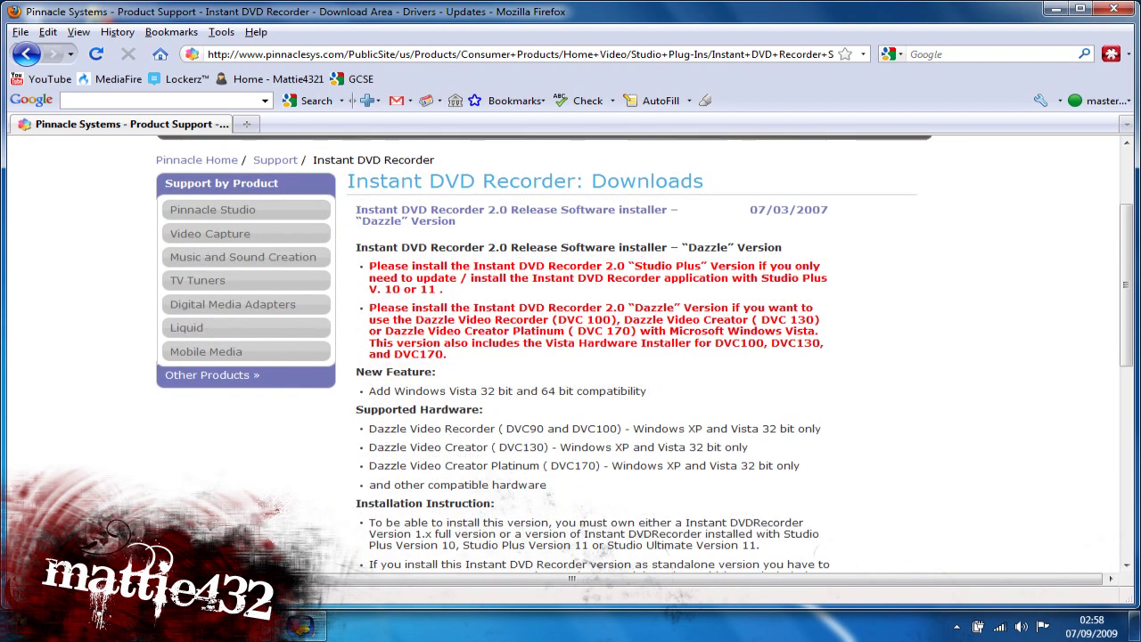
left_click_drag(513, 425, 547, 485)
left_click(598, 491)
scroll(598, 490, "up", 3)
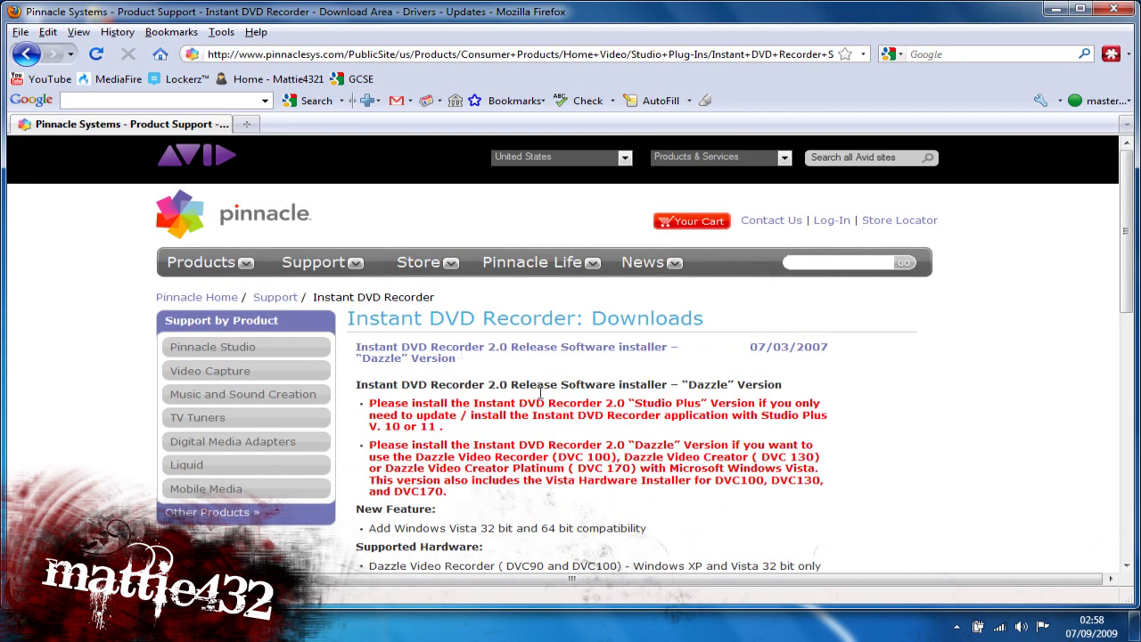
Open Pinnacle's general Support page and look through its product and resource sections
left_click(275, 297)
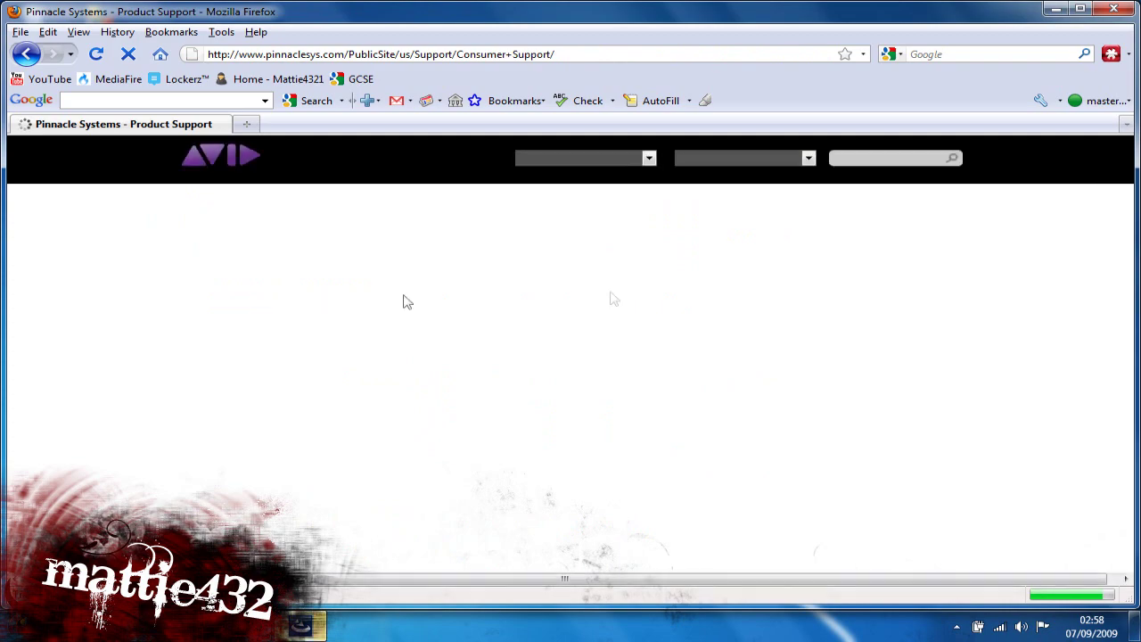
scroll(496, 345, "down", 2)
scroll(499, 401, "up", 2)
scroll(499, 401, "down", 10)
scroll(499, 401, "up", 10)
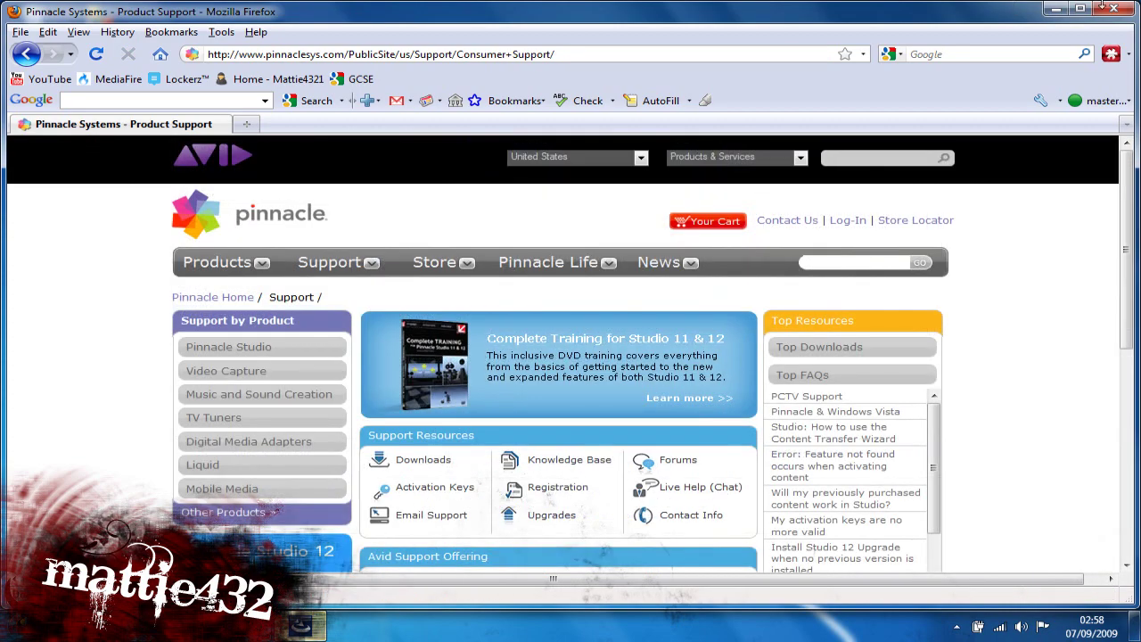
Close the browser and continue the Instant DVD Recorder installation with the license agreement accepted
left_click(1112, 8)
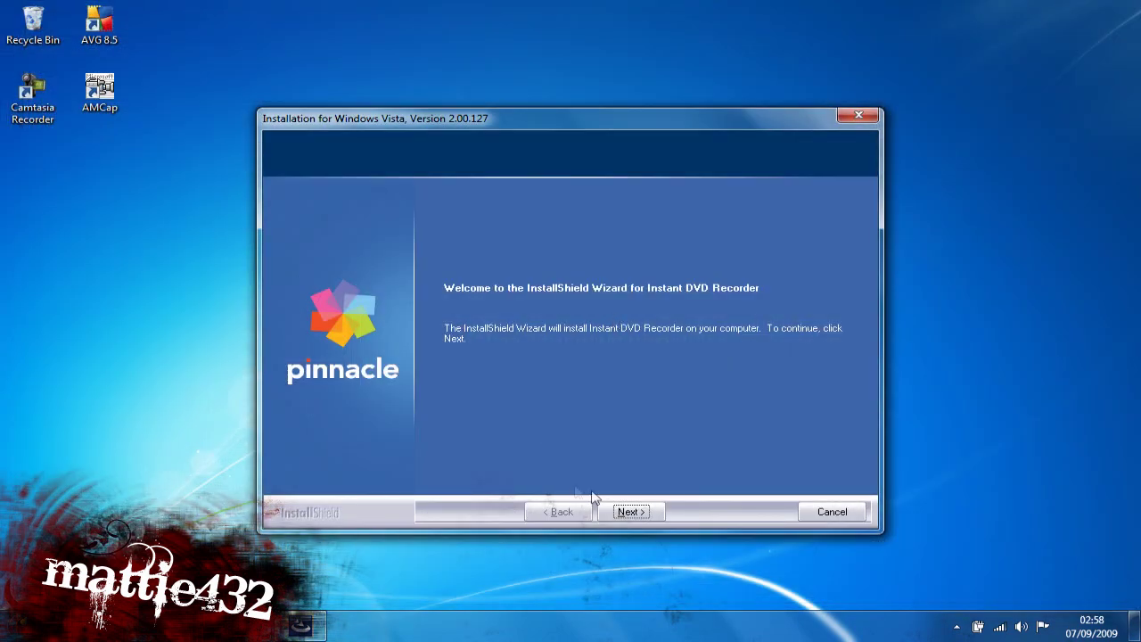
left_click(624, 511)
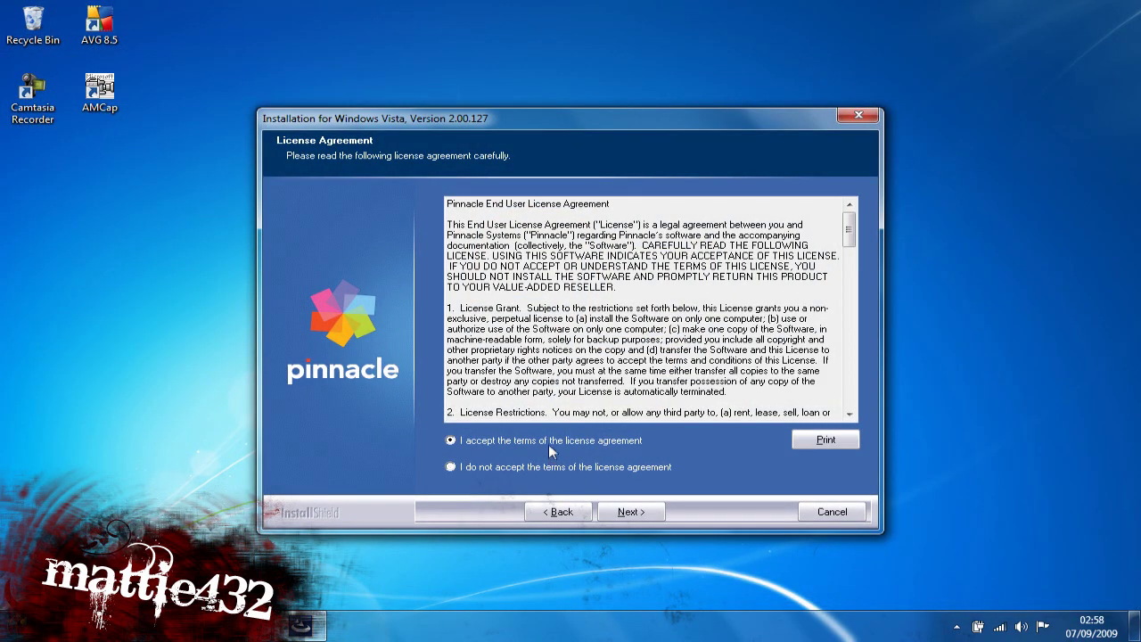
left_click(626, 511)
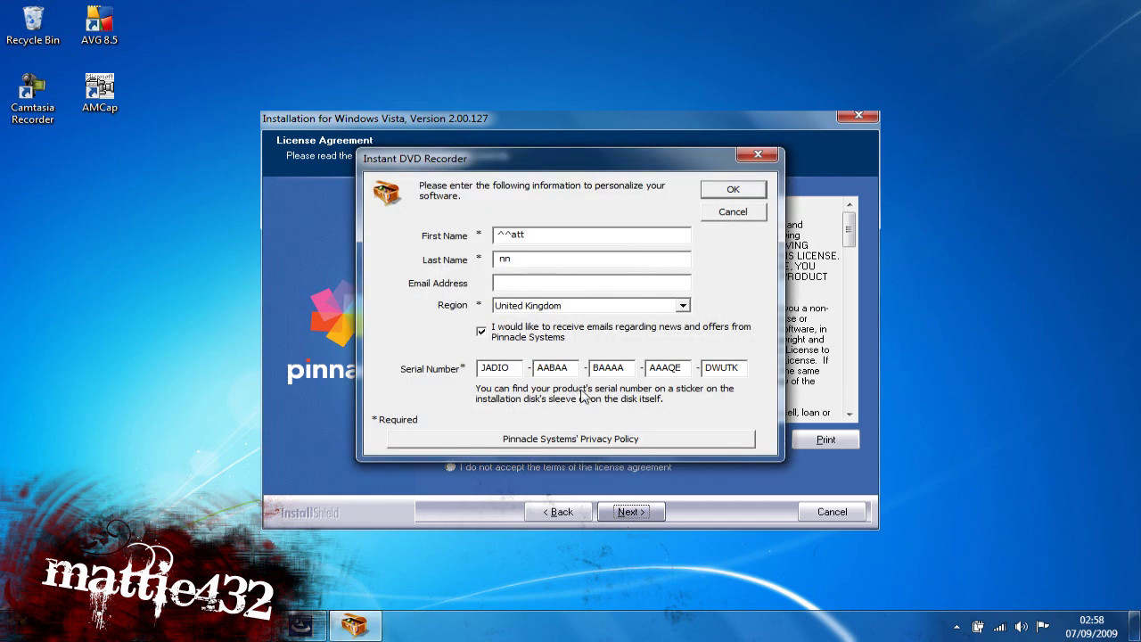
Replace the last name in the personalization form and submit it with Pinnacle's news and offers emails declined
double_click(520, 258)
type("dfghjk")
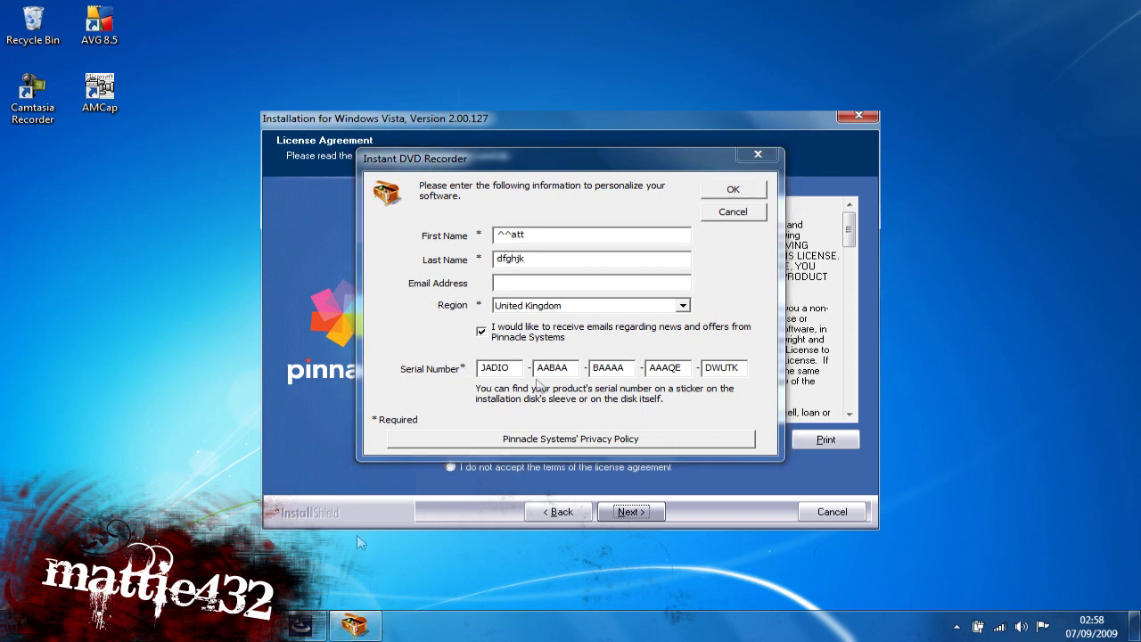
left_click(761, 195)
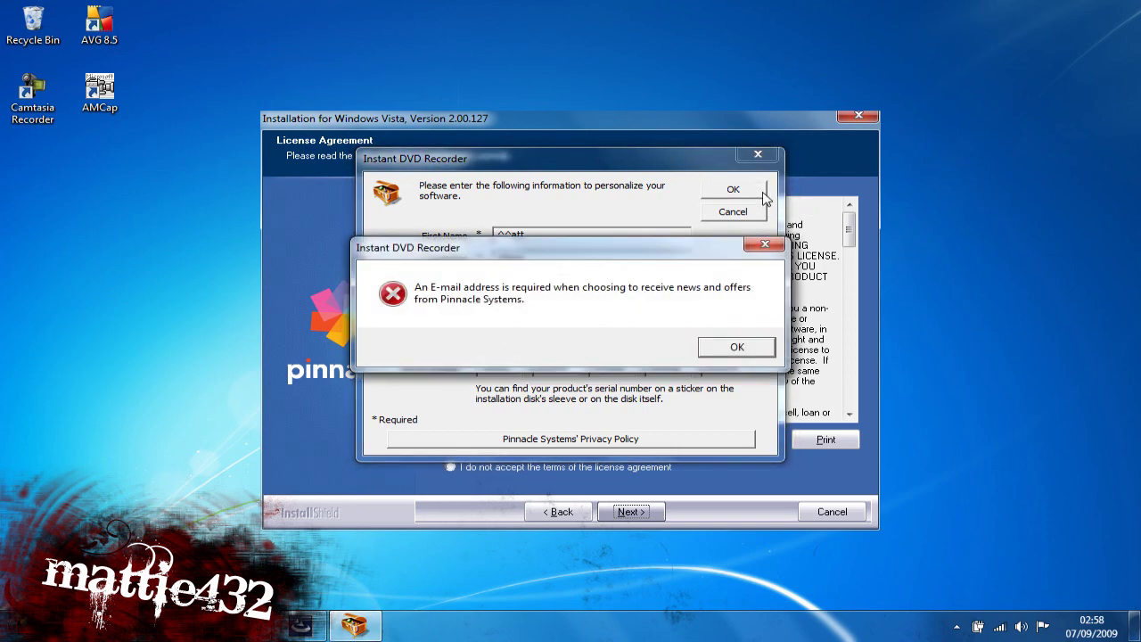
left_click(714, 347)
left_click(539, 337)
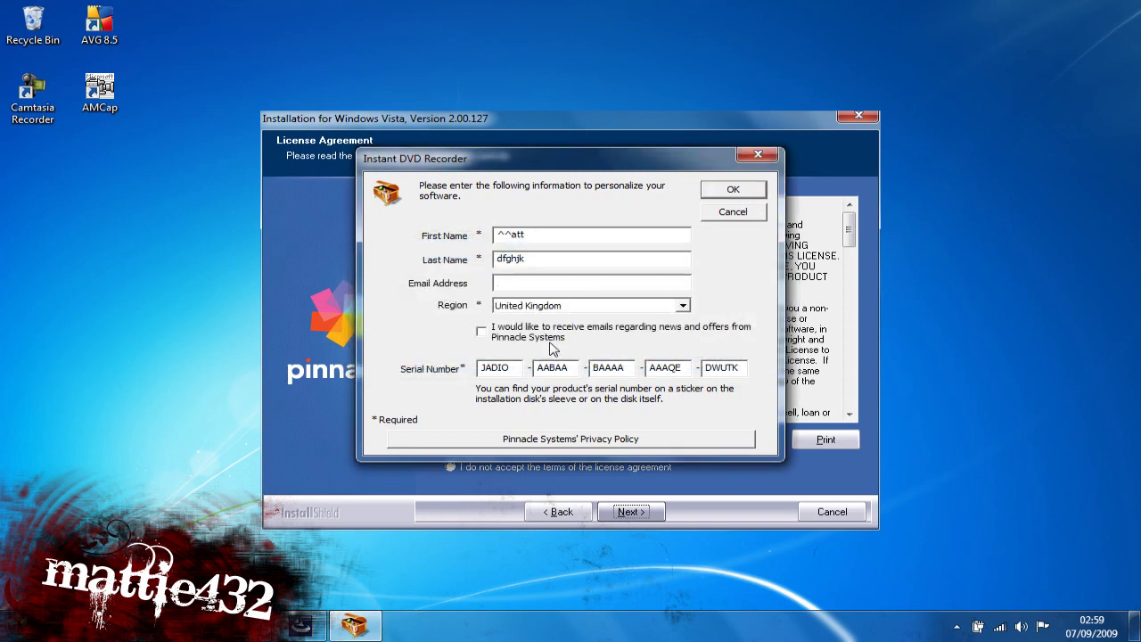
left_click(733, 191)
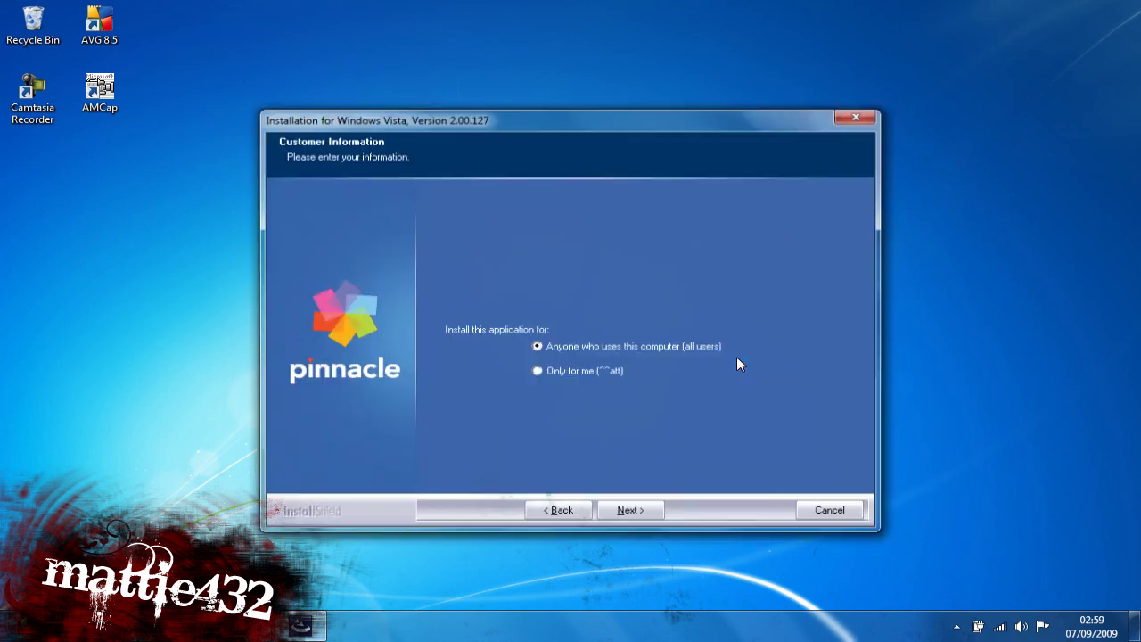
Start the Complete installation of Instant DVD Recorder for all users of the computer
left_click(630, 512)
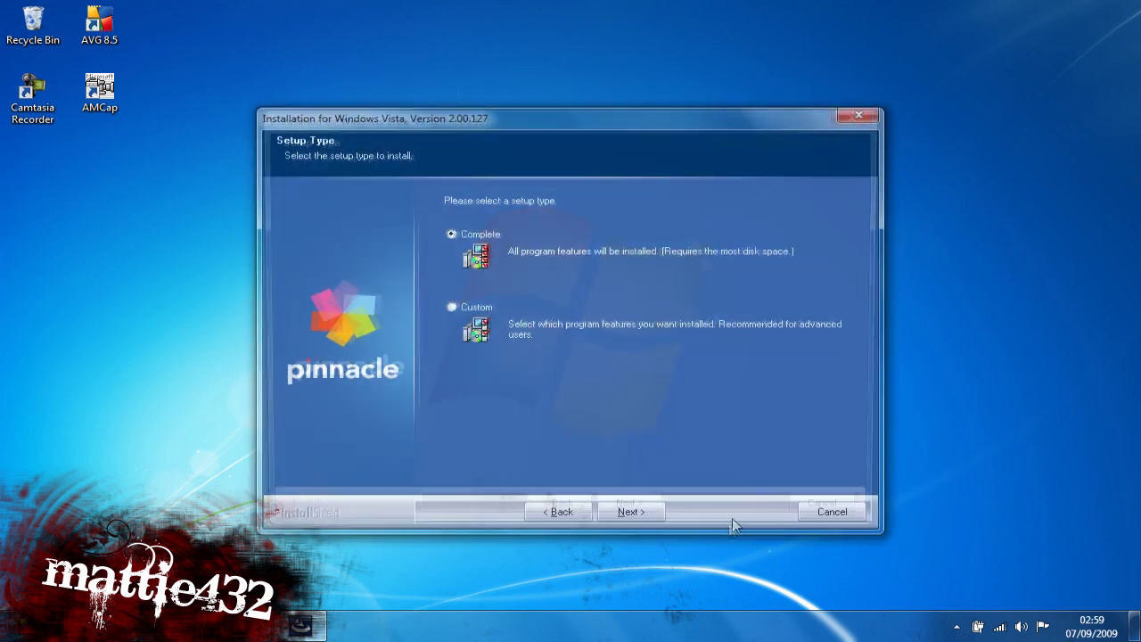
left_click(621, 515)
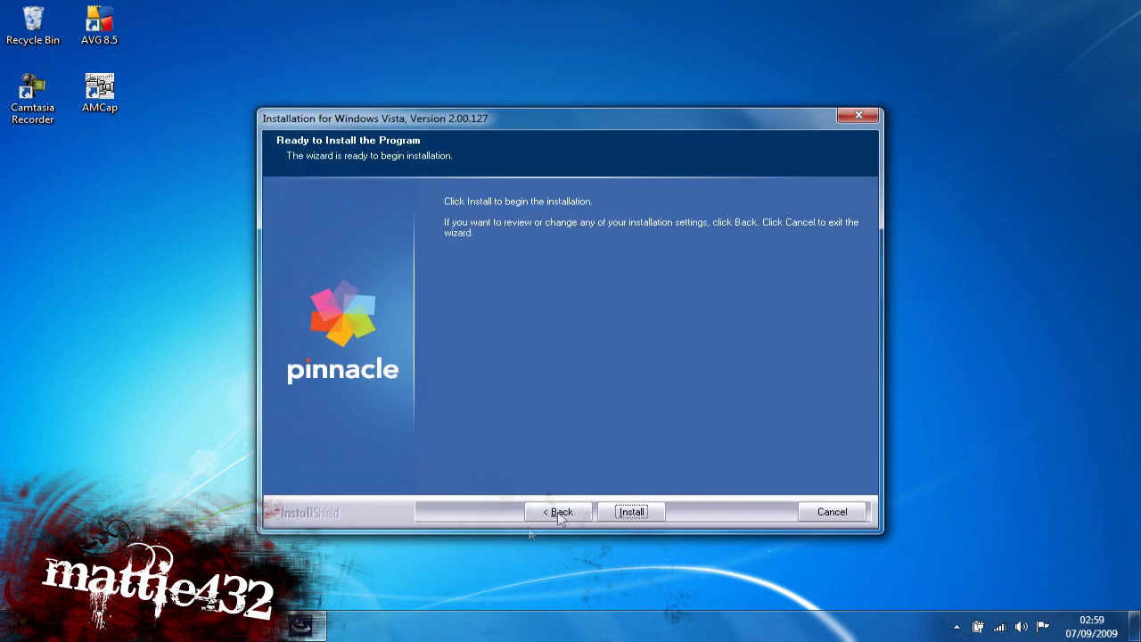
left_click(615, 510)
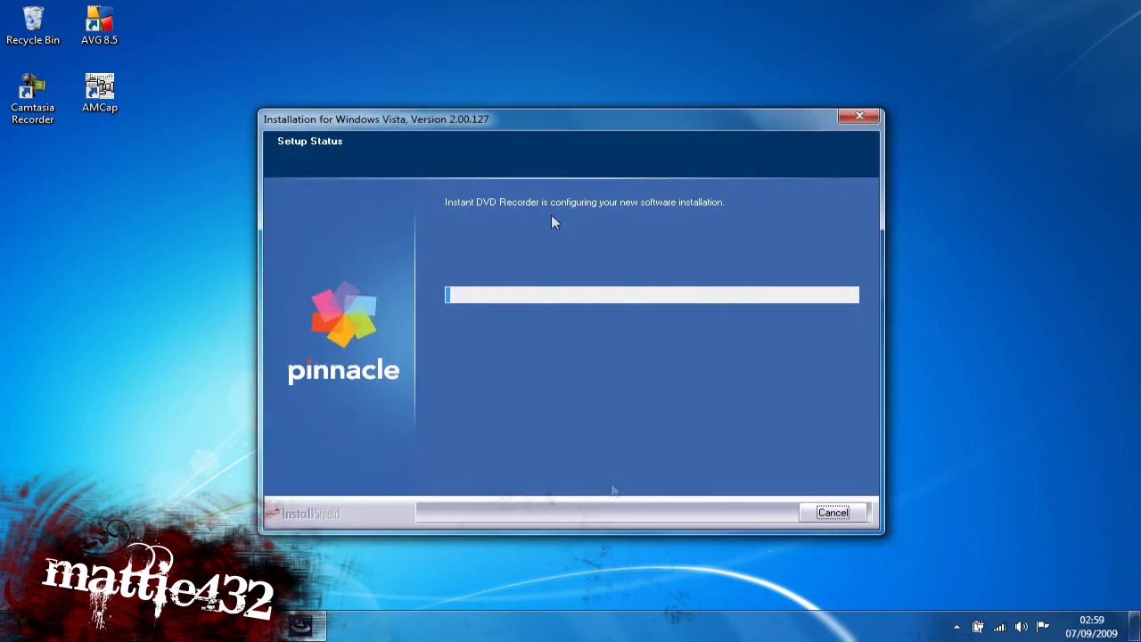
Move the installer window aside and reopen the Instant DVD Recorder Keys notes to view the link for other operating systems
left_click_drag(463, 140, 699, 49)
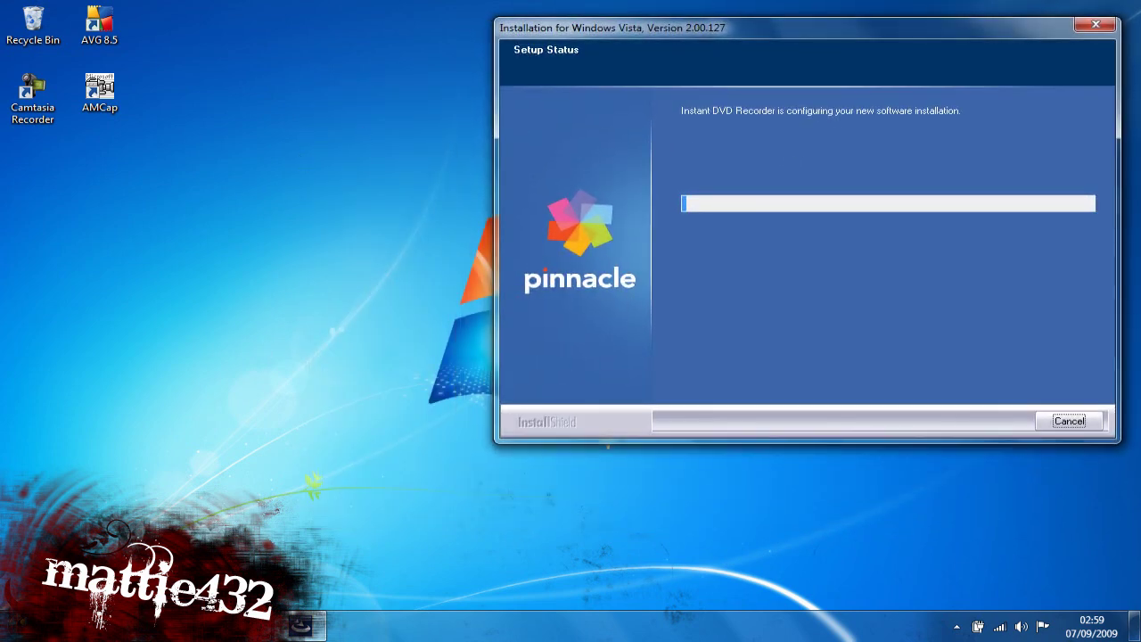
left_click(300, 624)
left_click(857, 471)
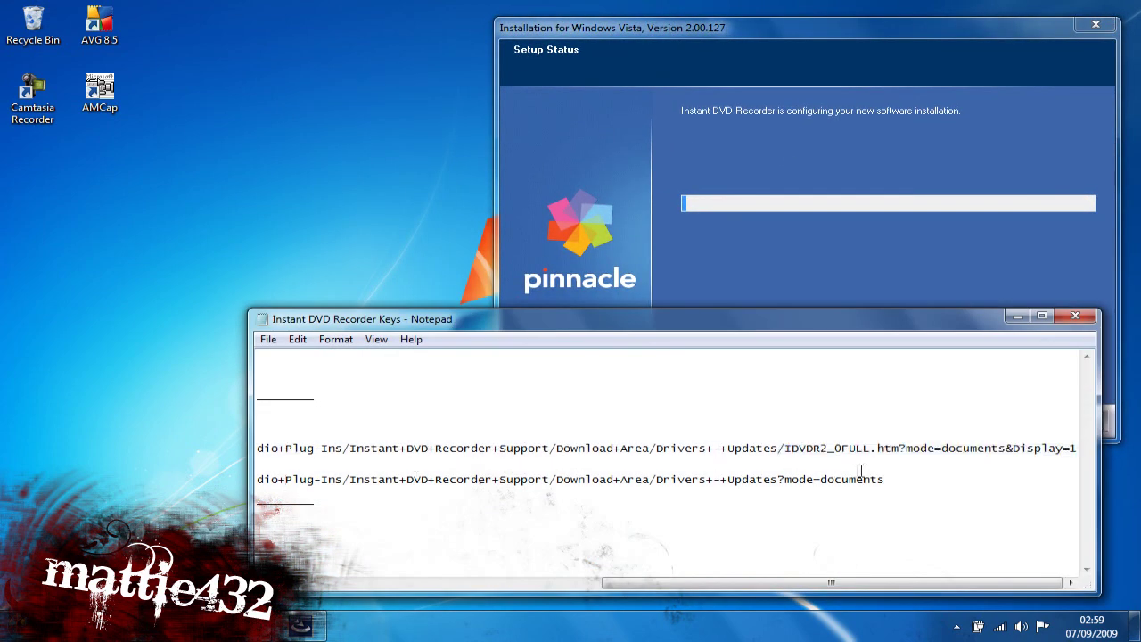
key("shift+Home")
left_click(506, 507)
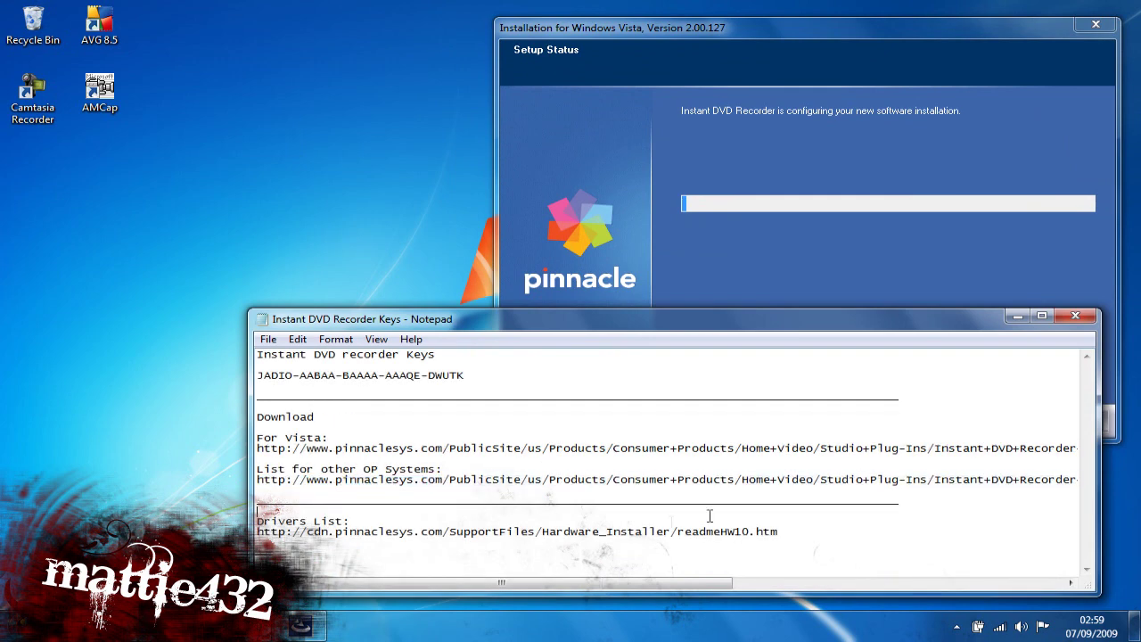
Copy the Drivers List link from the Instant DVD Recorder Keys notes and open it in a new browser tab
left_click_drag(777, 533, 256, 533)
right_click(258, 532)
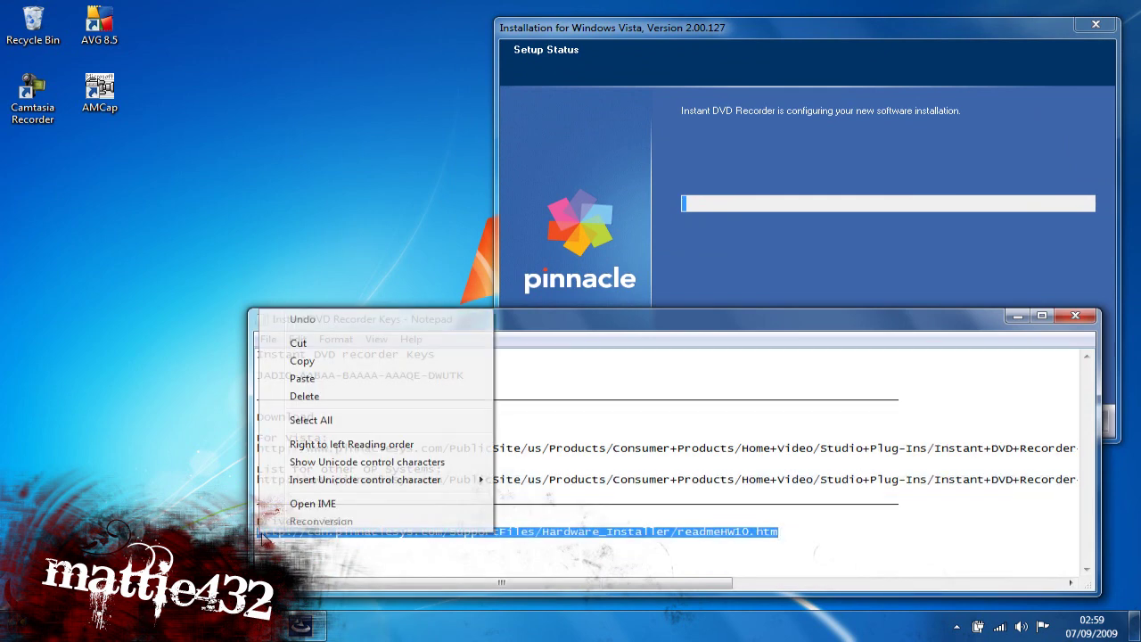
left_click(319, 366)
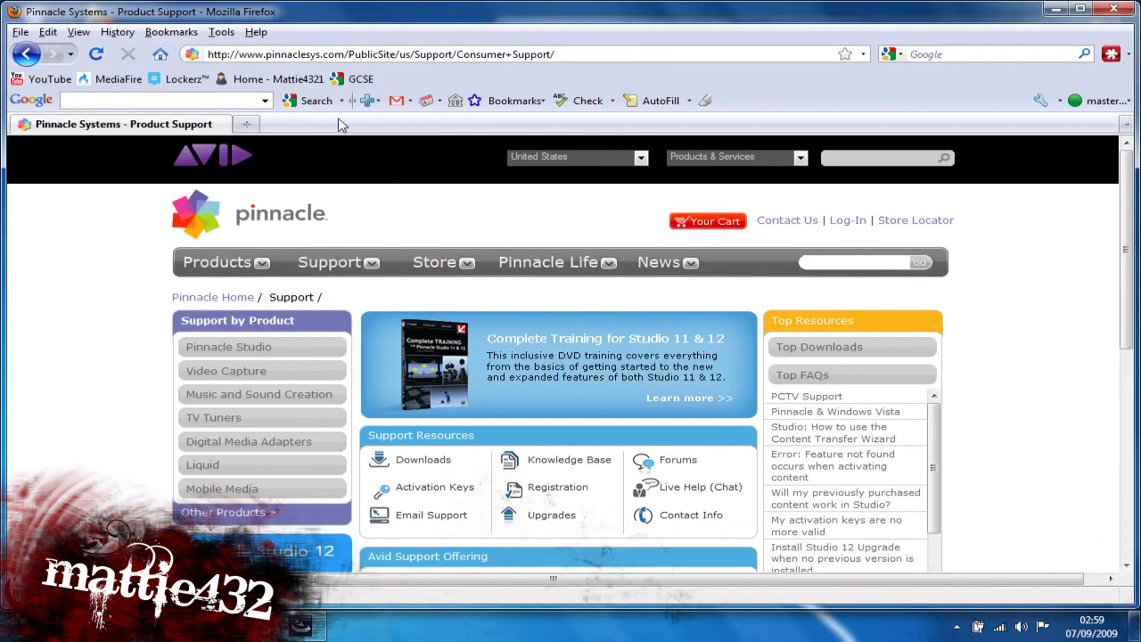
left_click(245, 124)
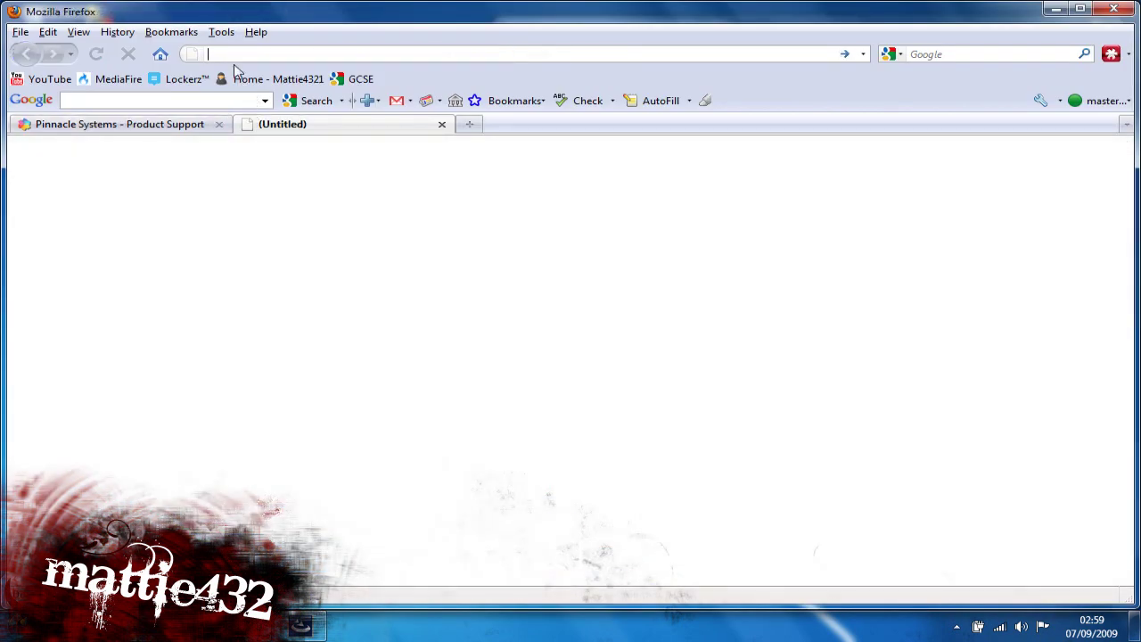
key("ctrl+v")
key("ctrl+v")
key("ctrl+z")
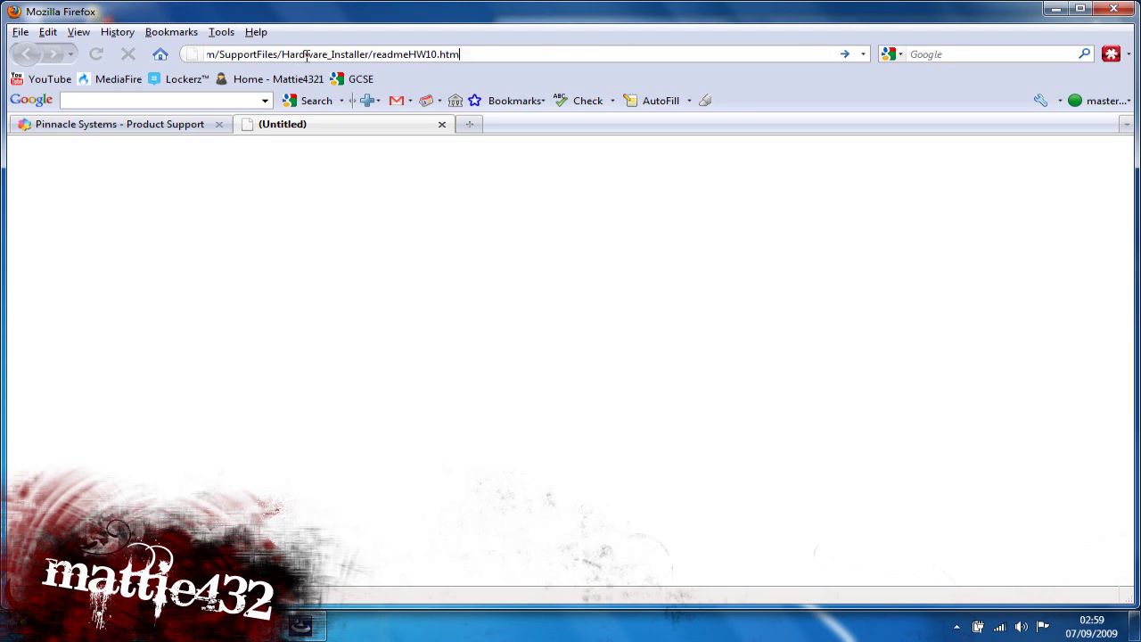
key("Return")
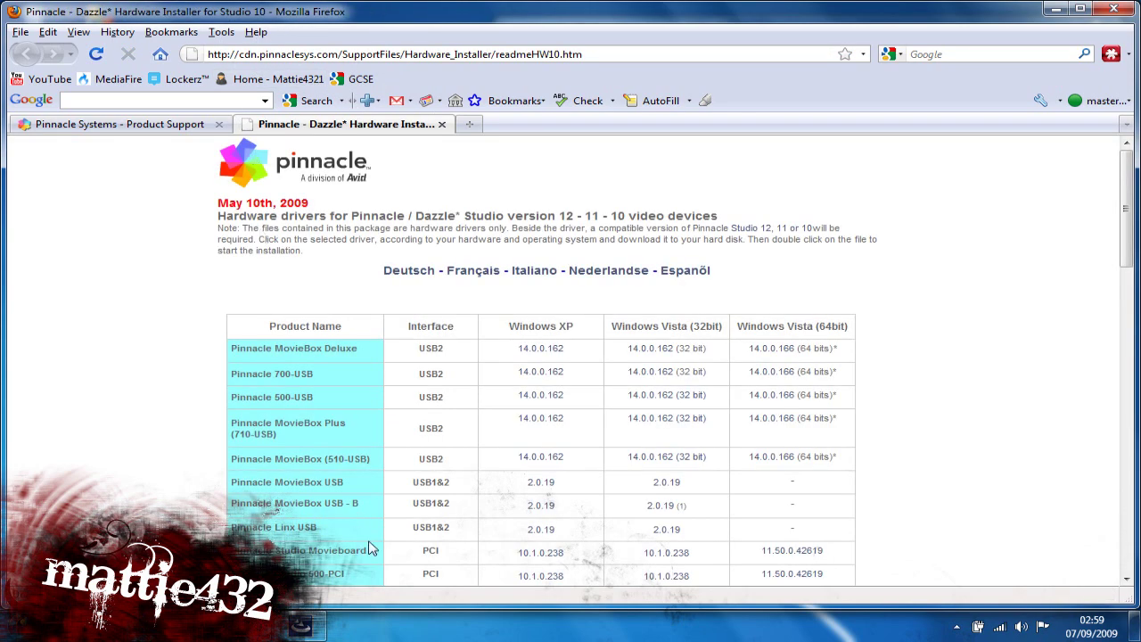
Examine the hardware driver table for the Pinnacle and Dazzle devices by Windows version, and close the browser and the notes
scroll(368, 540, "down", 10)
scroll(368, 540, "down", 2)
scroll(307, 437, "up", 3)
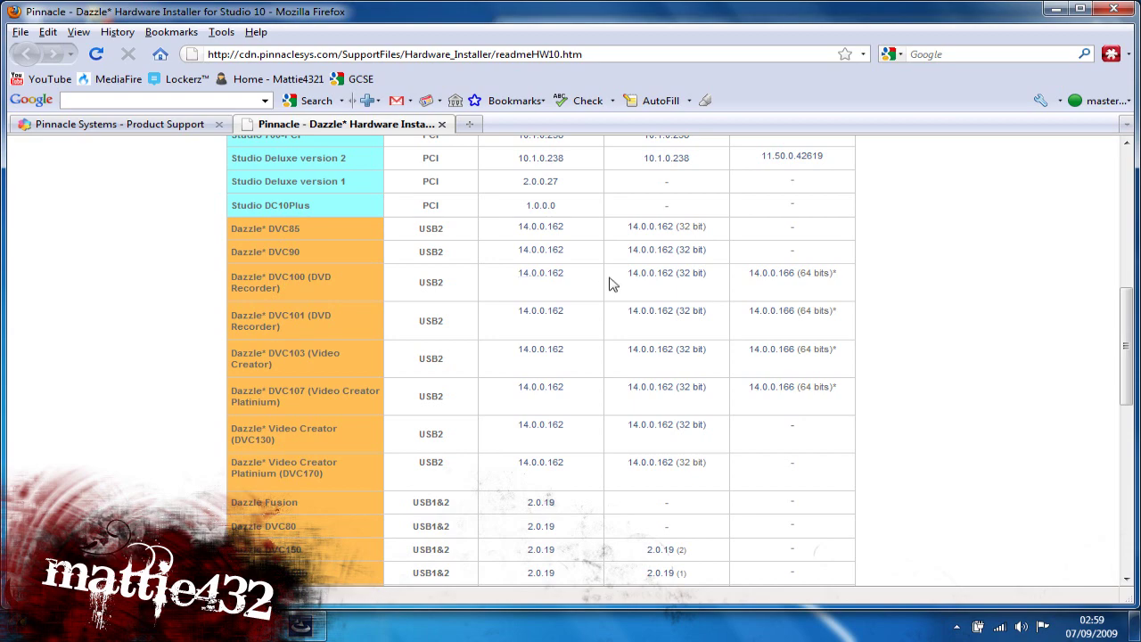
scroll(570, 280, "up", 10)
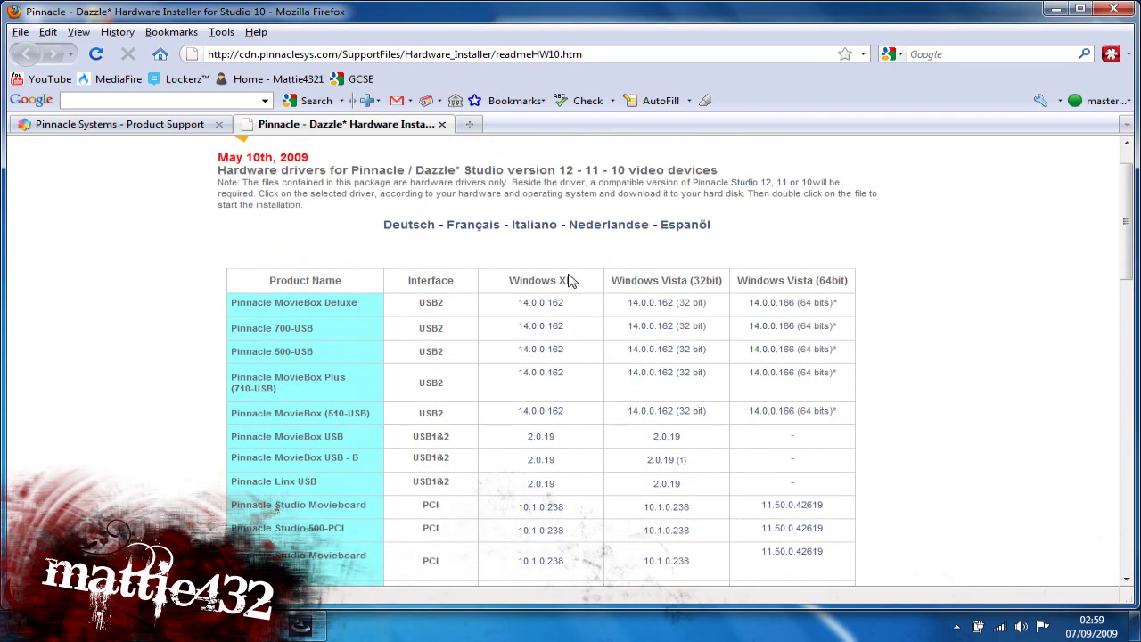
scroll(570, 280, "down", 9)
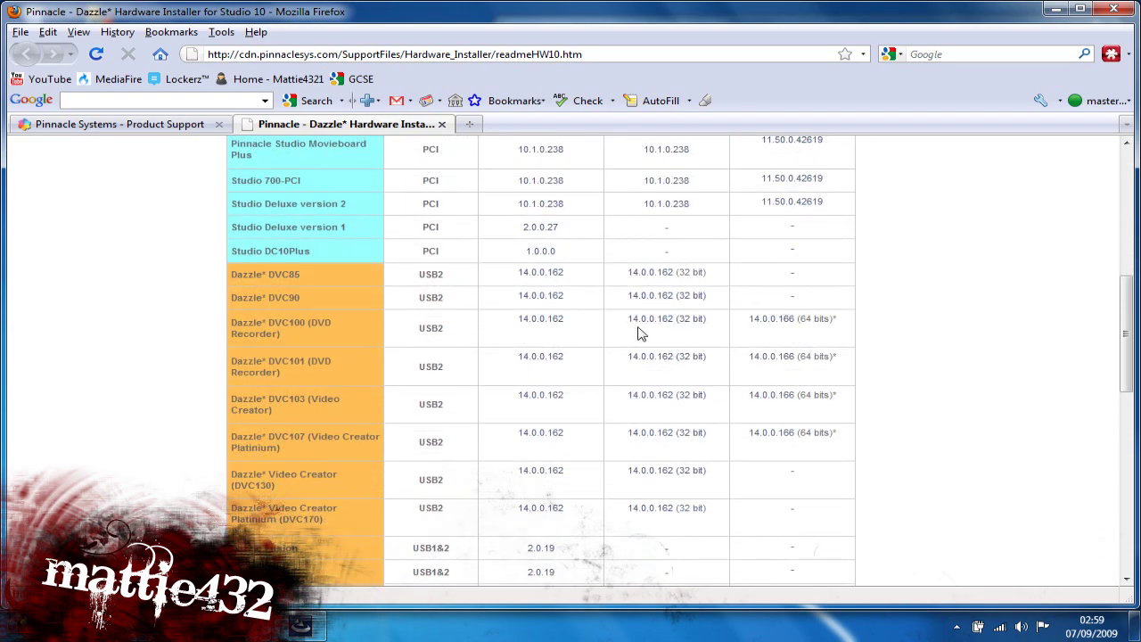
scroll(646, 339, "down", 1)
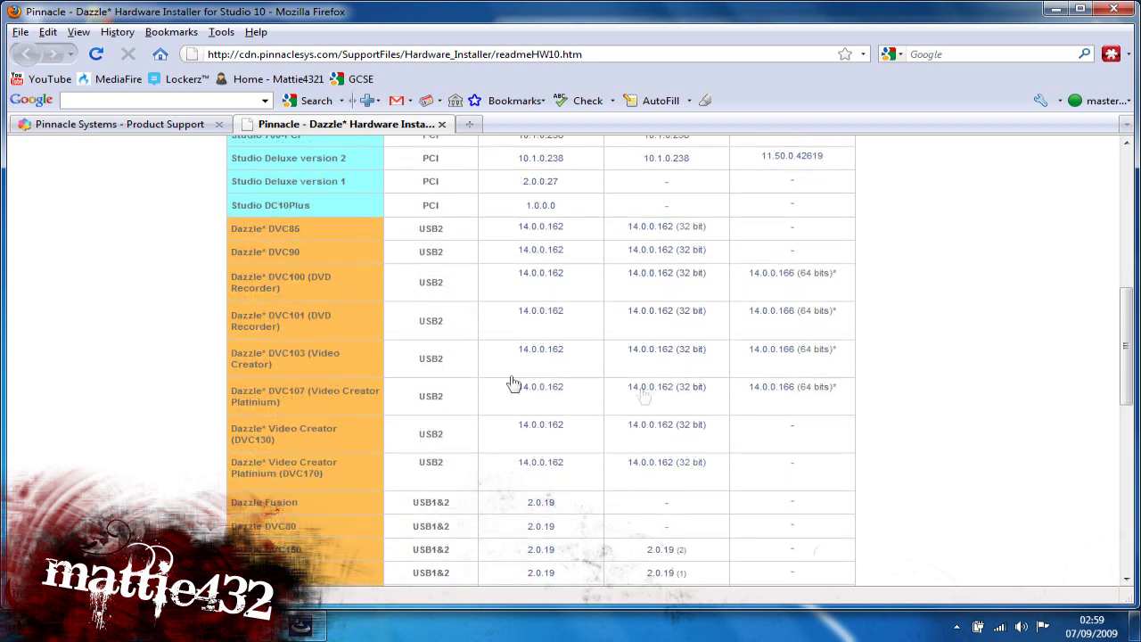
scroll(327, 470, "down", 2)
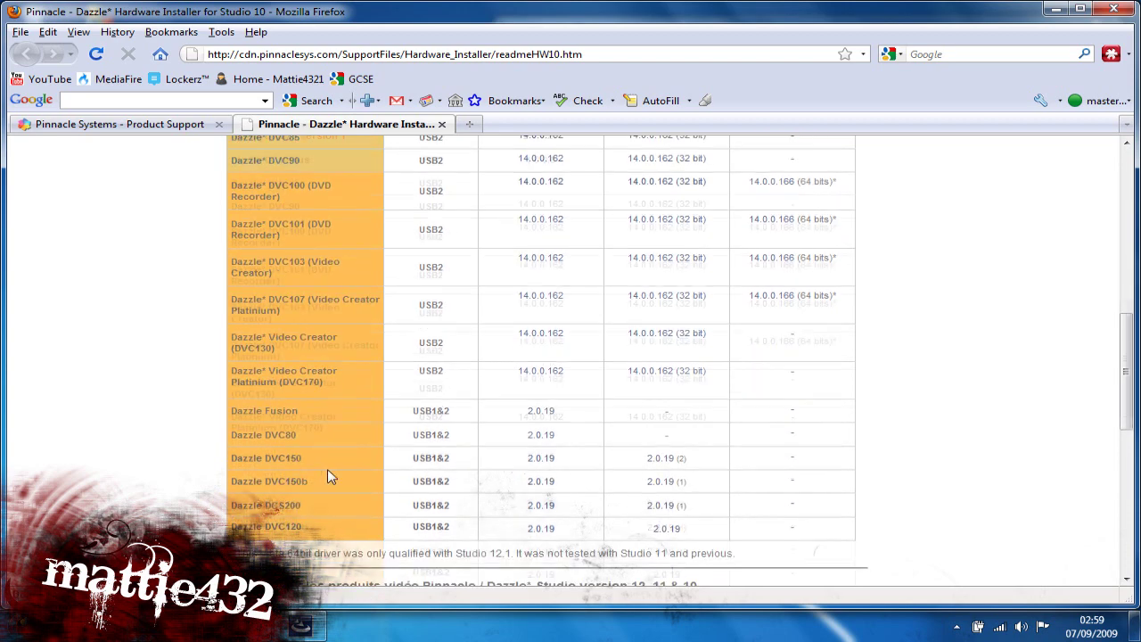
scroll(321, 225, "up", 1)
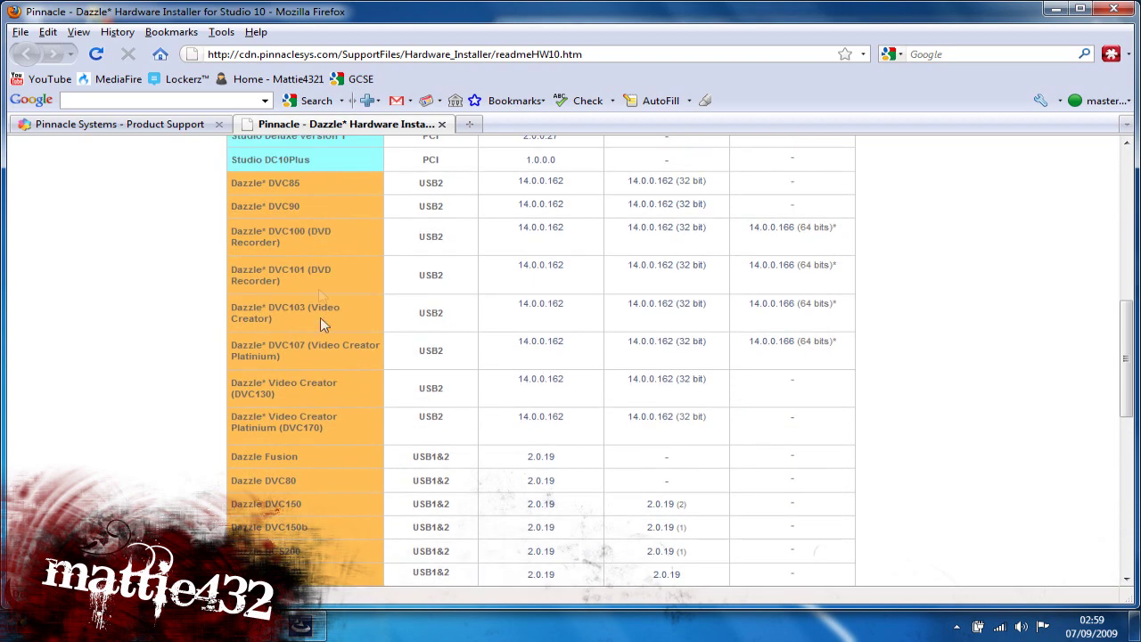
scroll(318, 338, "up", 2)
scroll(318, 339, "down", 7)
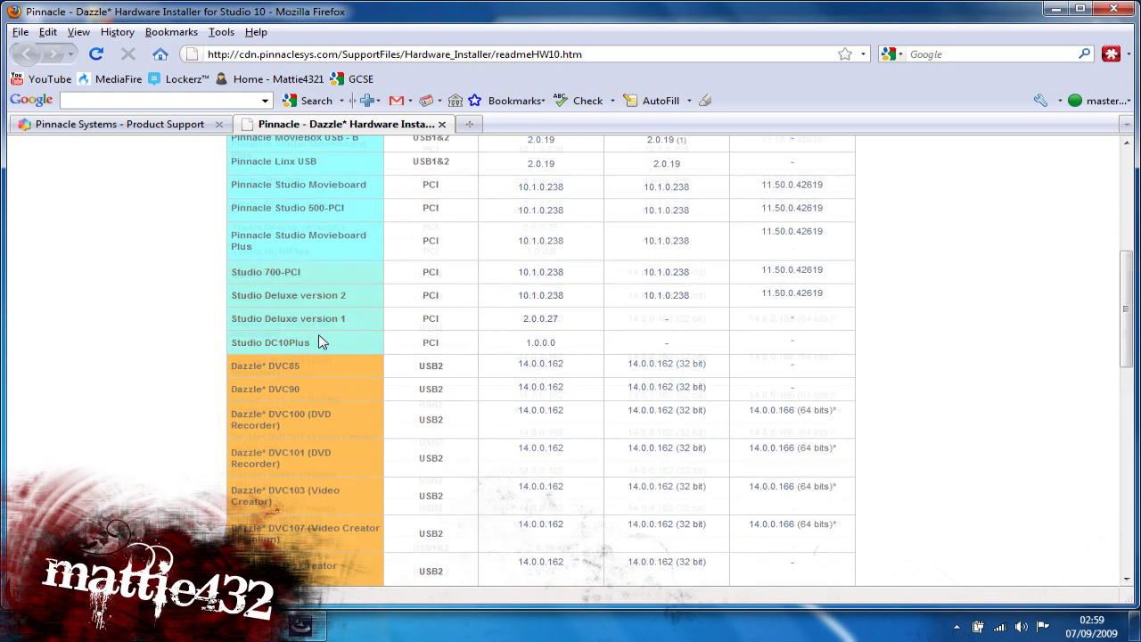
scroll(321, 330, "up", 2)
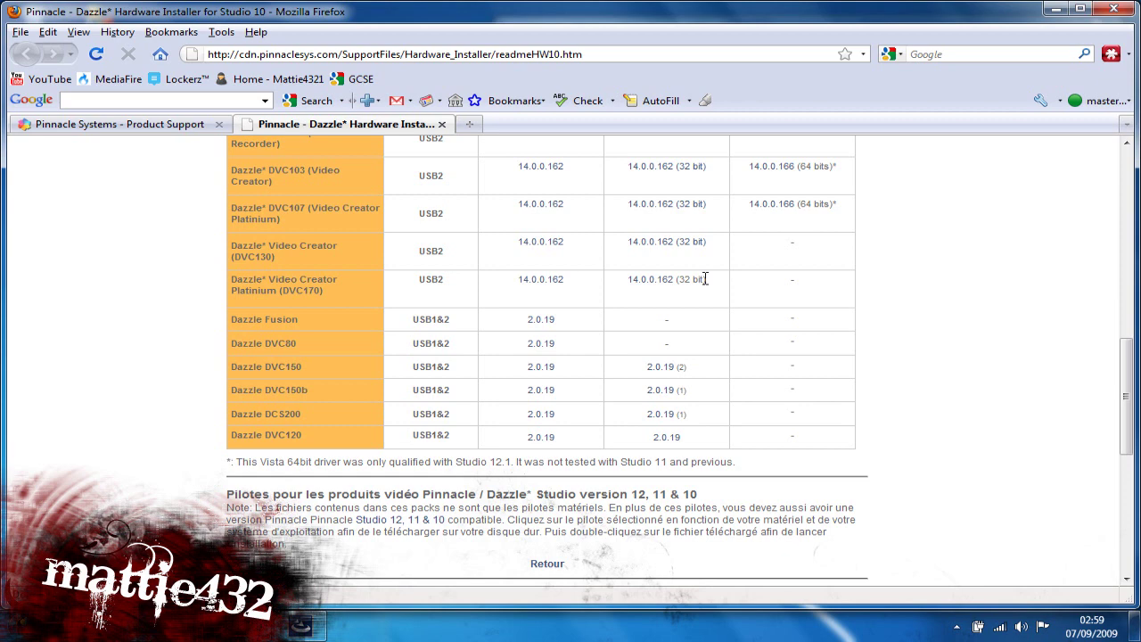
left_click(1115, 8)
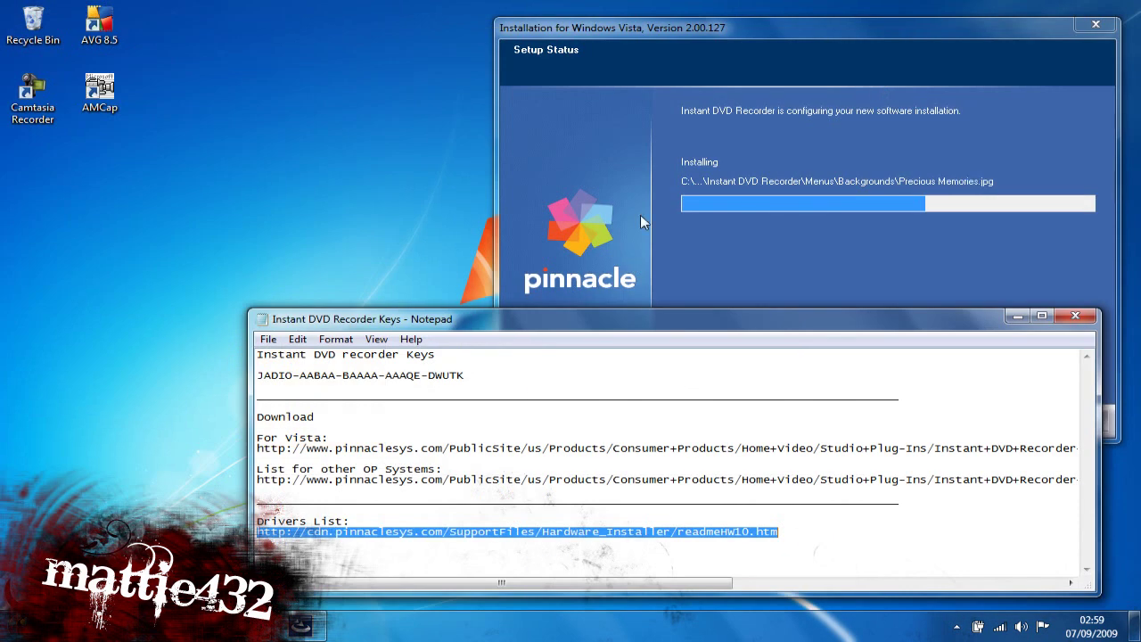
left_click(1075, 315)
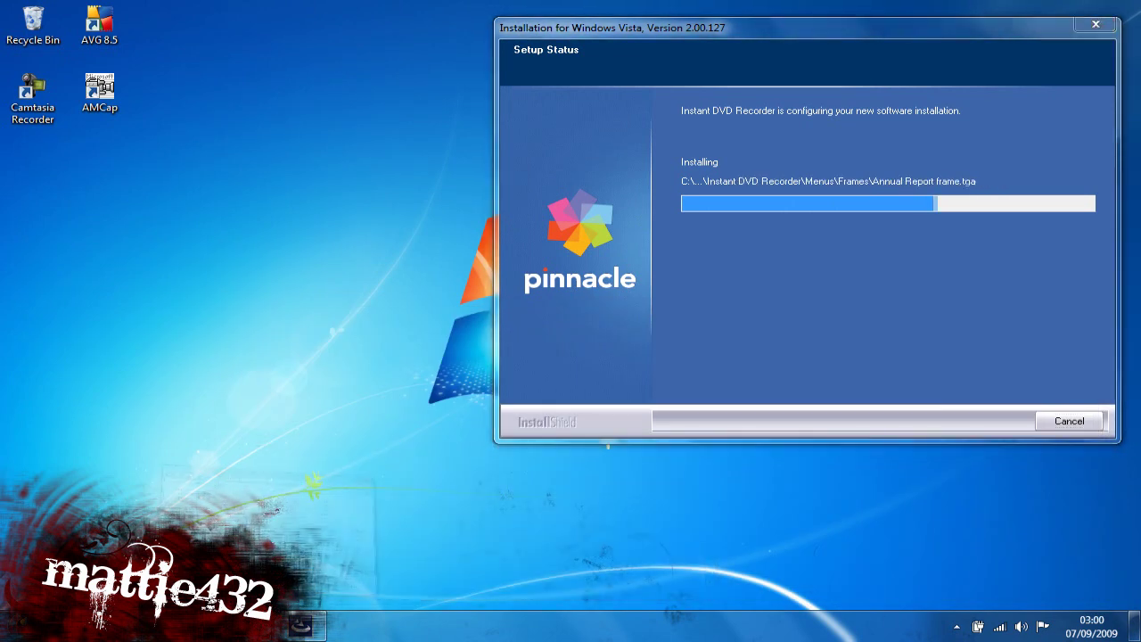
Launch the PCLEUSB2x32 driver installer from the matt folder on drive H: and close the folder window
key("alt+Tab")
left_click(445, 395)
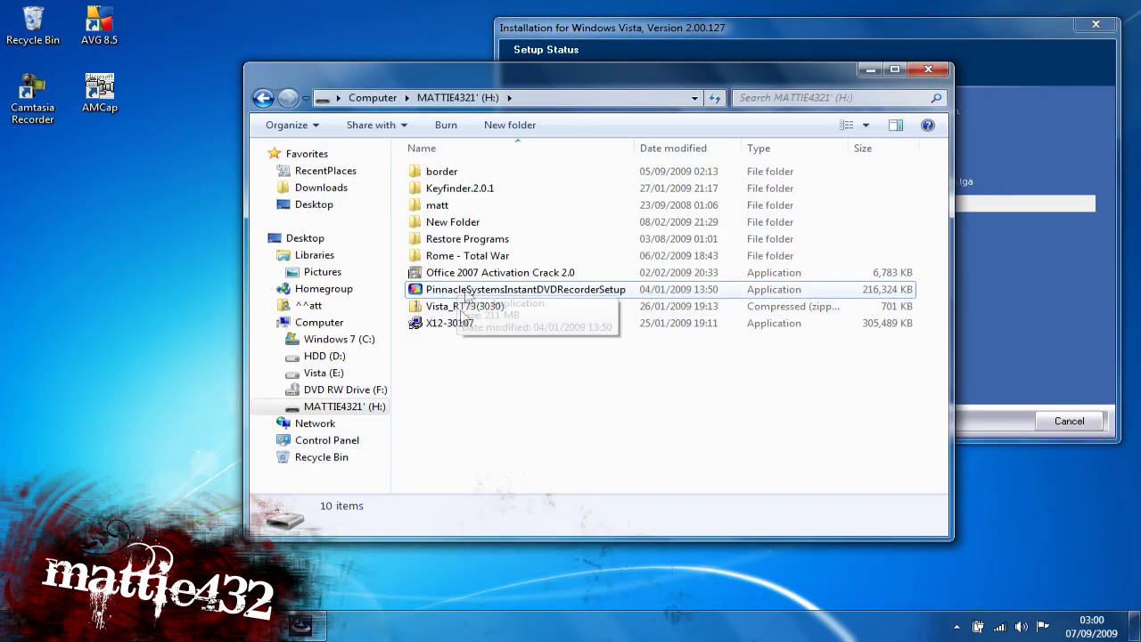
double_click(449, 205)
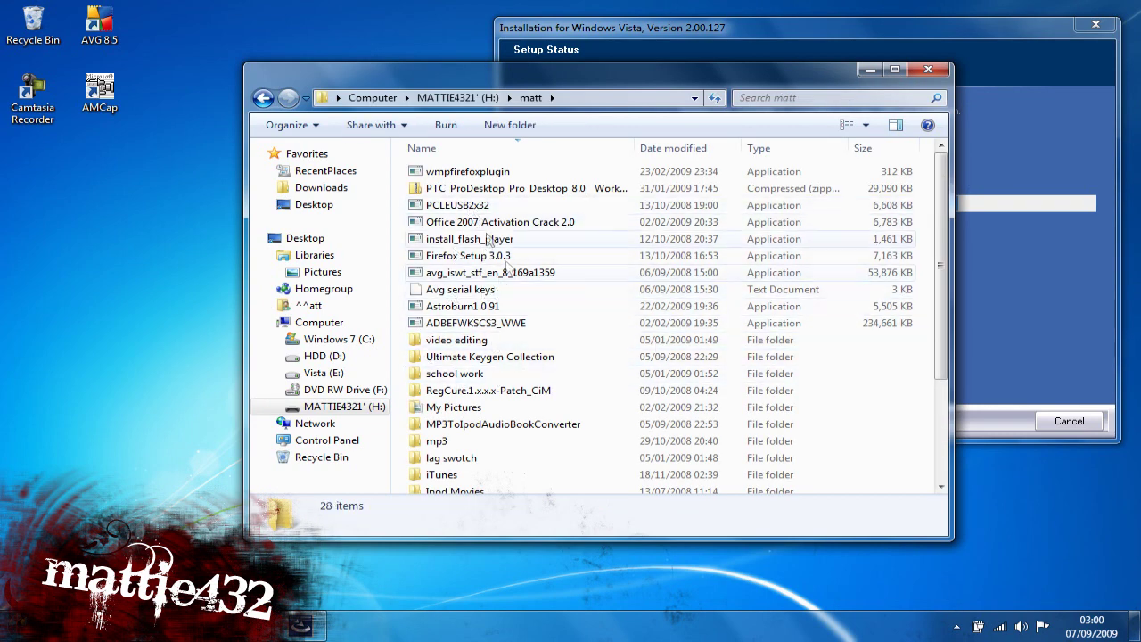
left_click(477, 206)
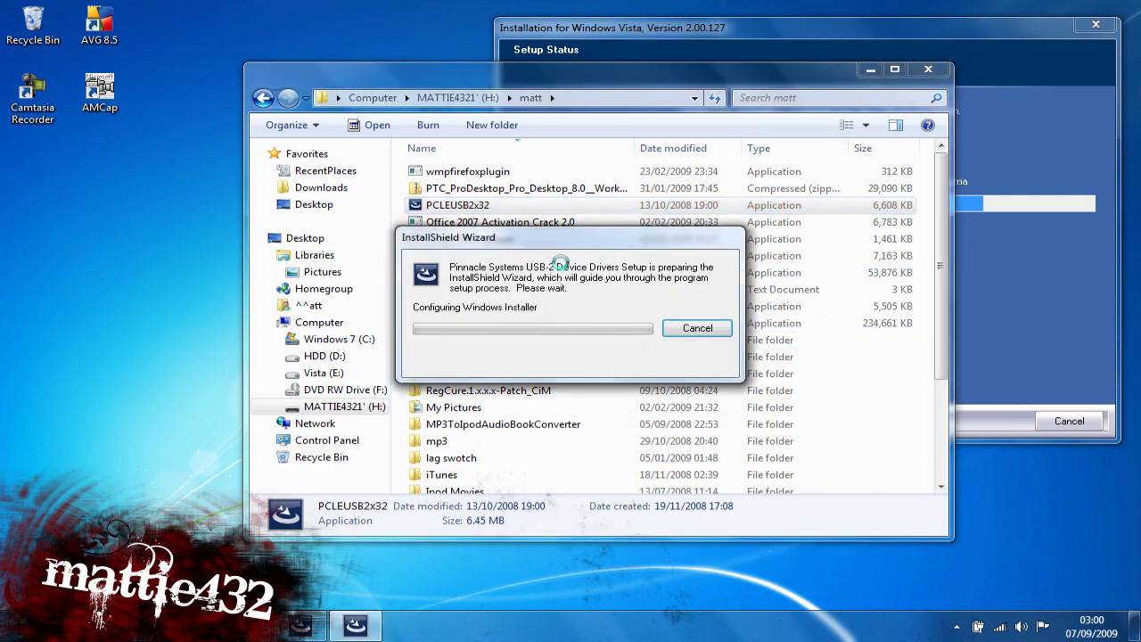
left_click(924, 76)
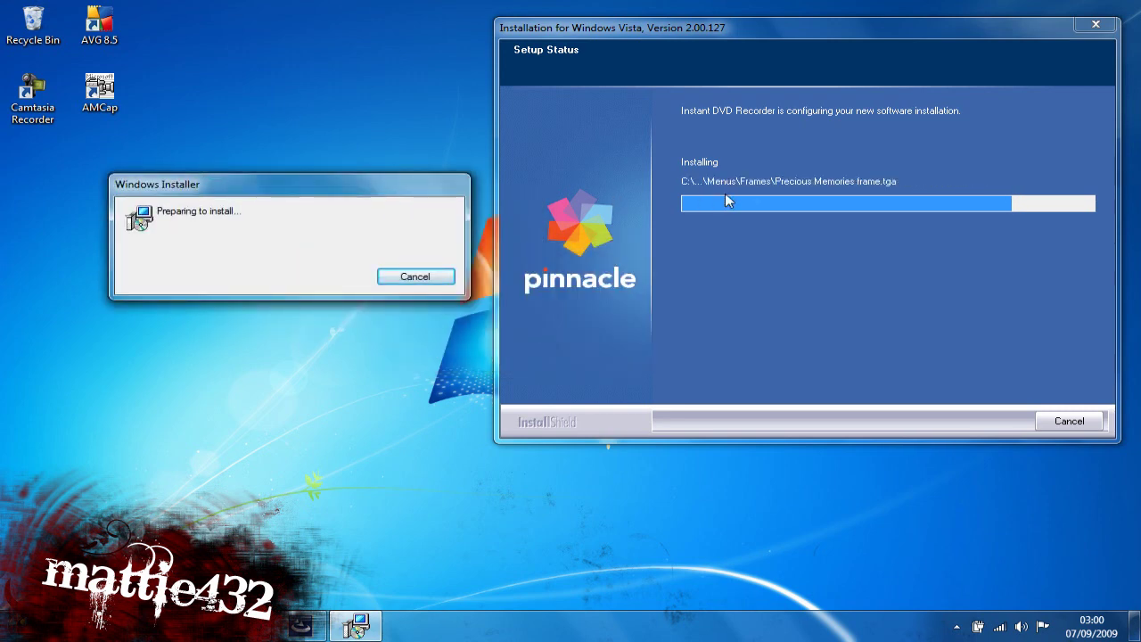
Advance the Pinnacle Systems USB-2 Device Drivers wizard to its Custom Setup feature list and cancel the driver installation
left_click(638, 439)
left_click(640, 442)
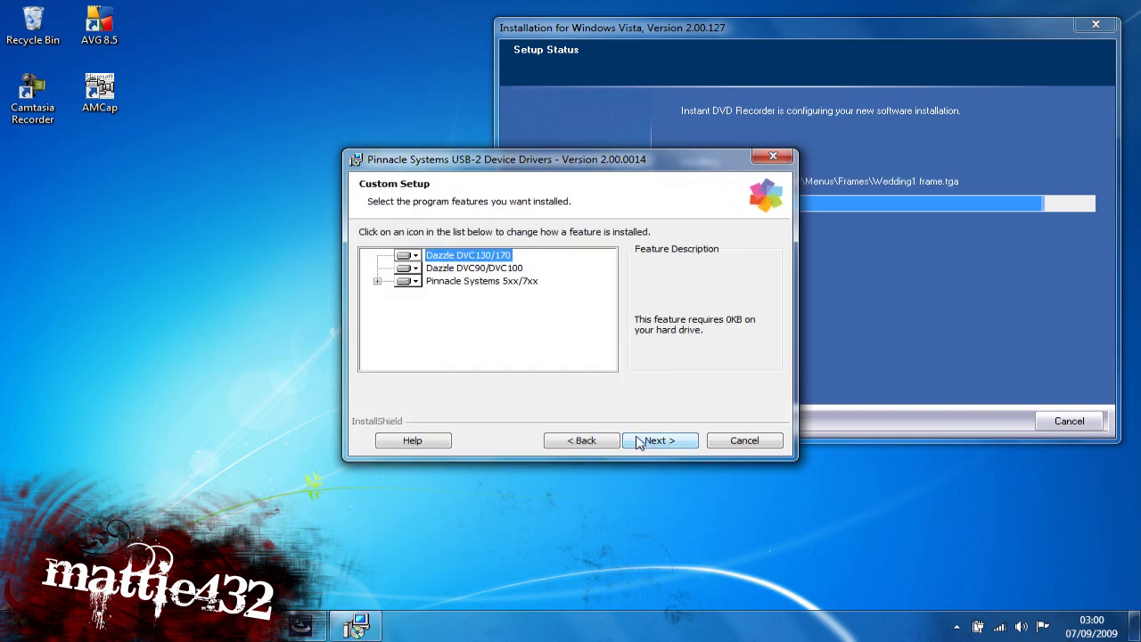
left_click(769, 443)
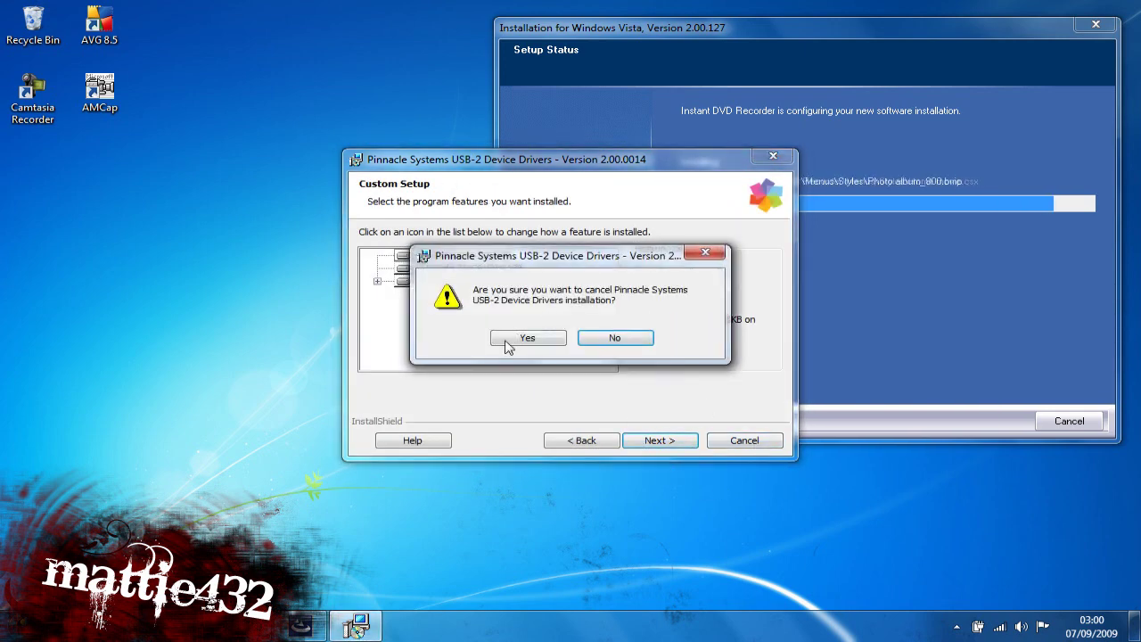
left_click(529, 336)
left_click(644, 440)
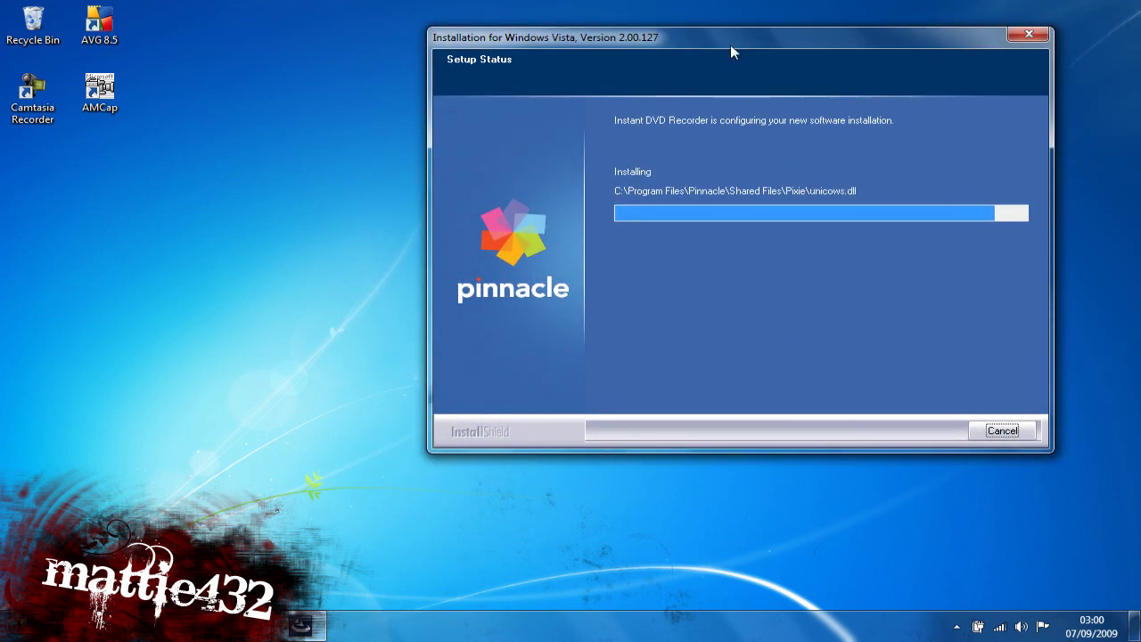
Finish the Instant DVD Recorder installation with a desktop shortcut and launch the program from that shortcut
left_click_drag(729, 45, 810, 39)
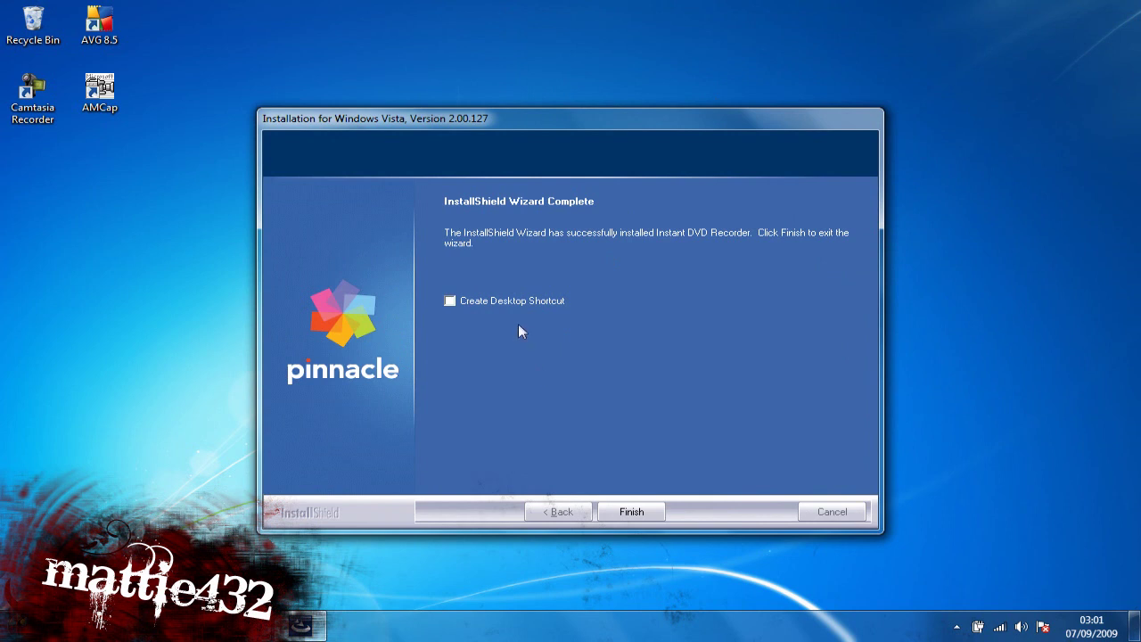
left_click(614, 511)
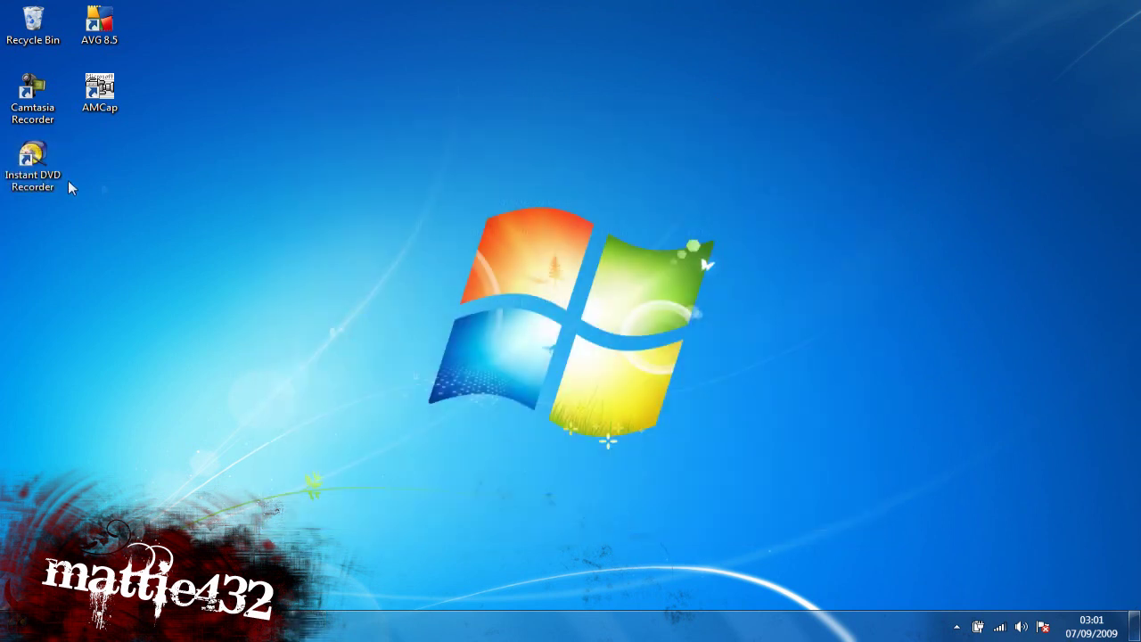
double_click(55, 180)
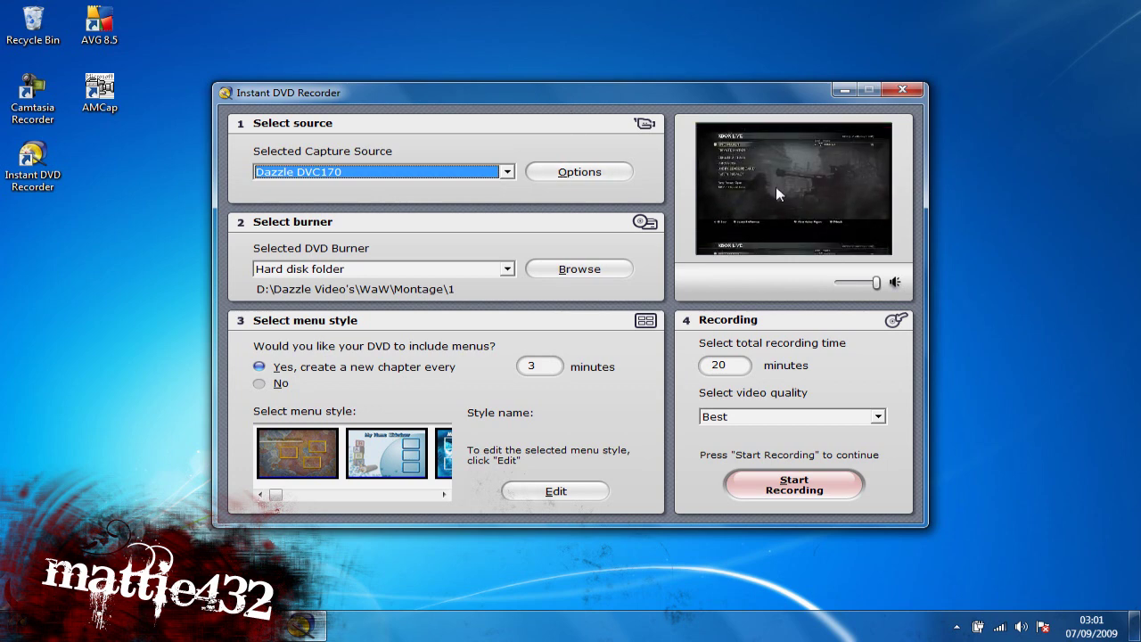
Choose a PAL video standard in the Dazzle DVC170 source settings and set the DVD to include no menus
left_click(565, 174)
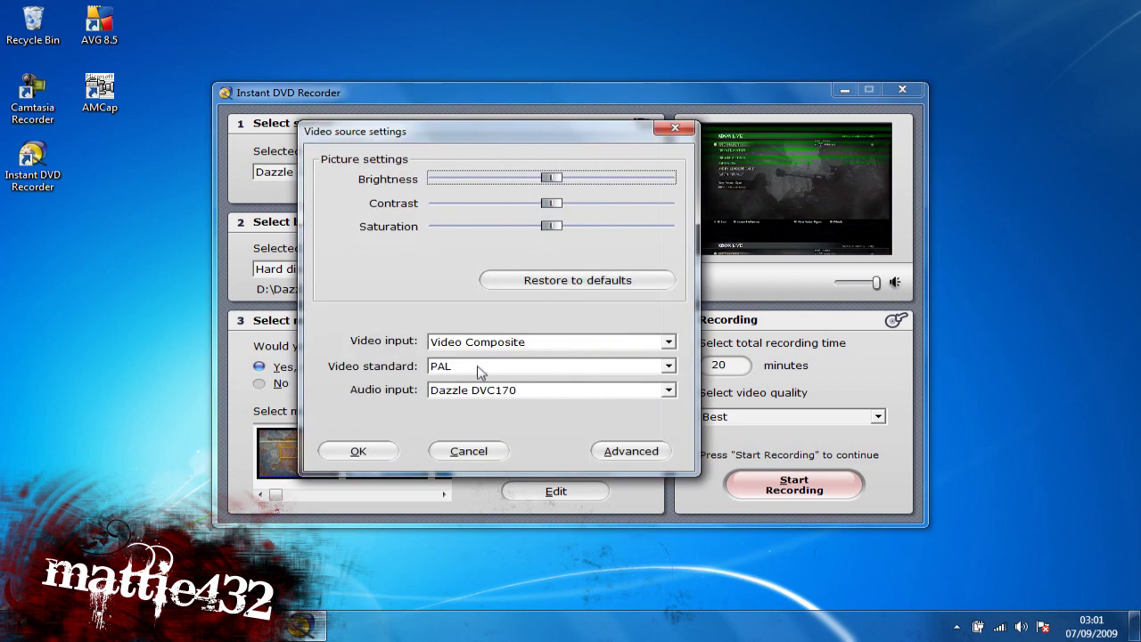
left_click_drag(440, 129, 418, 214)
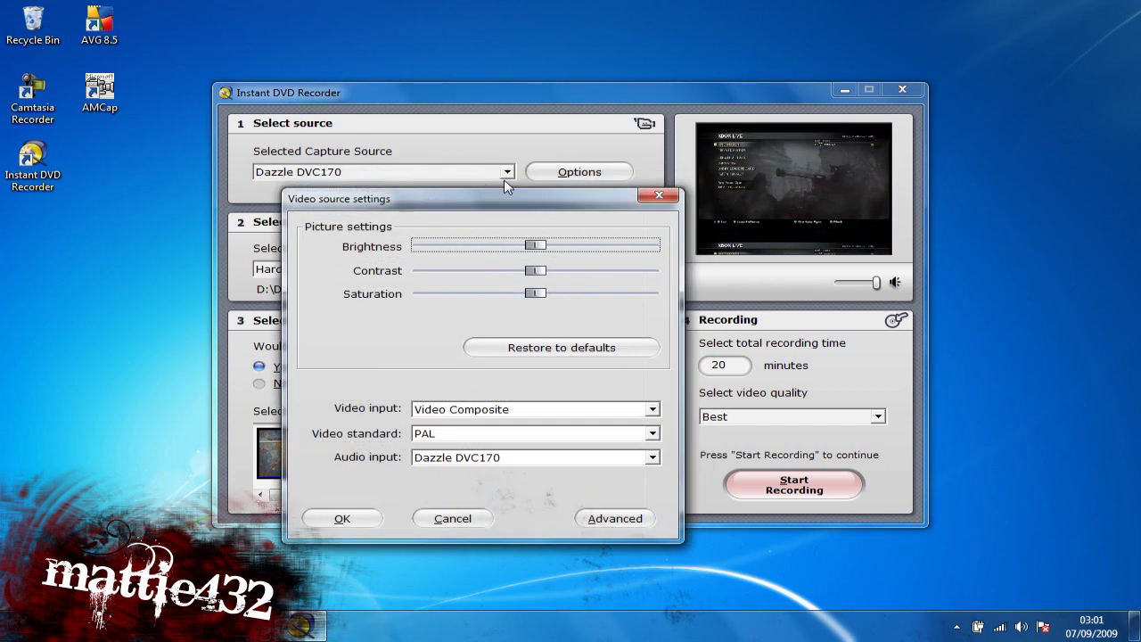
left_click(499, 433)
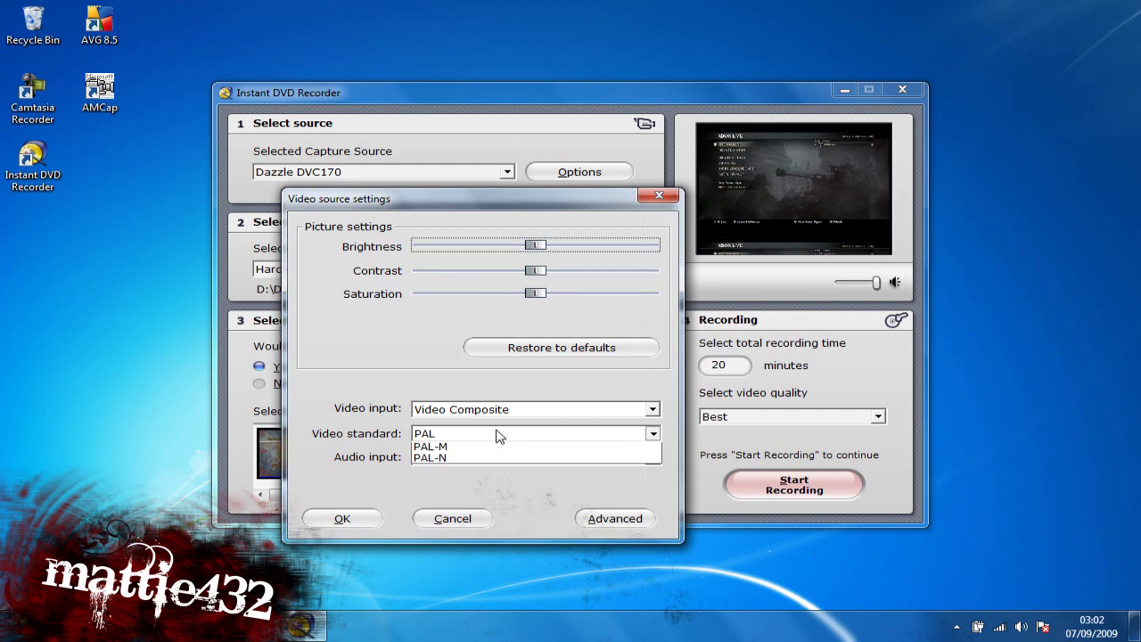
left_click(495, 449)
left_click(374, 518)
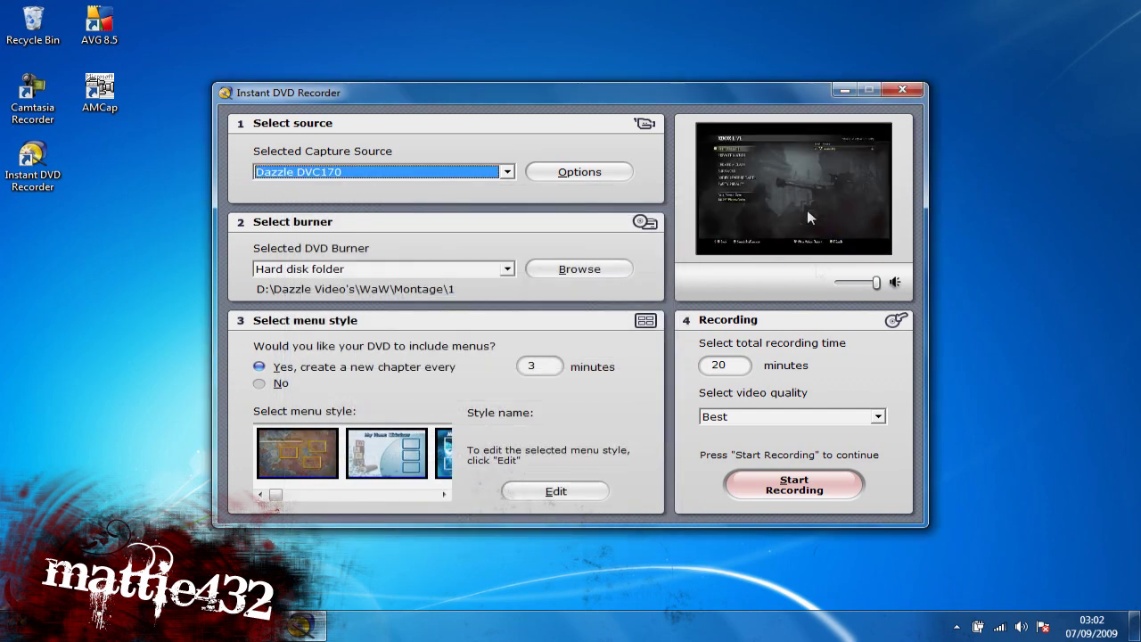
left_click(285, 380)
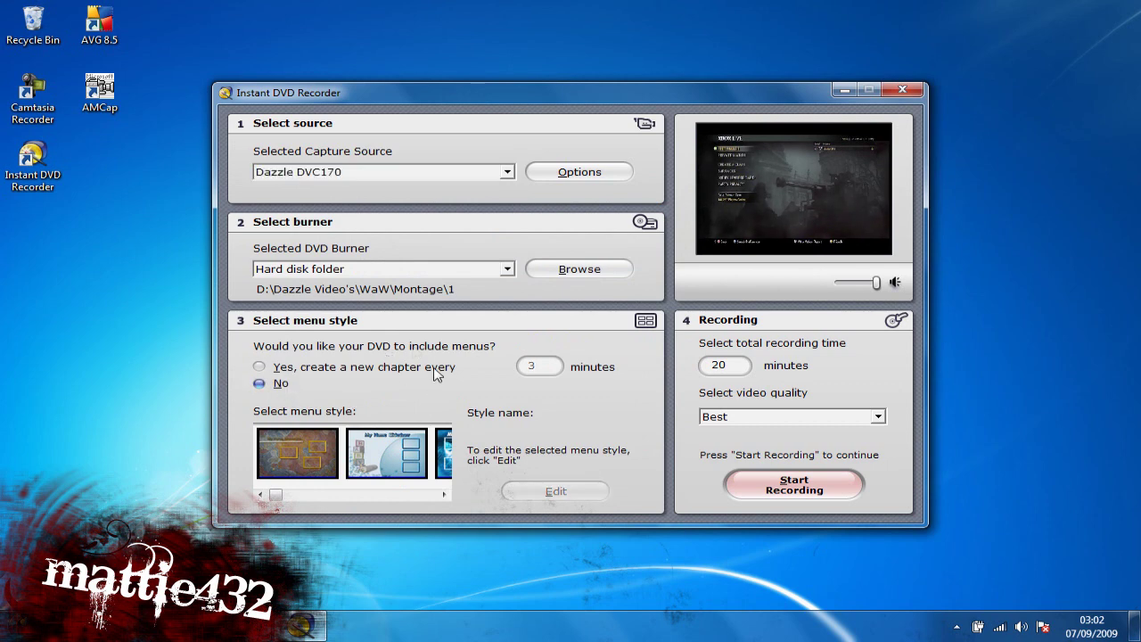
Open the destination folder selection for the hard disk folder burner and select Dazzle Video's on HDD (D:)
left_click(580, 269)
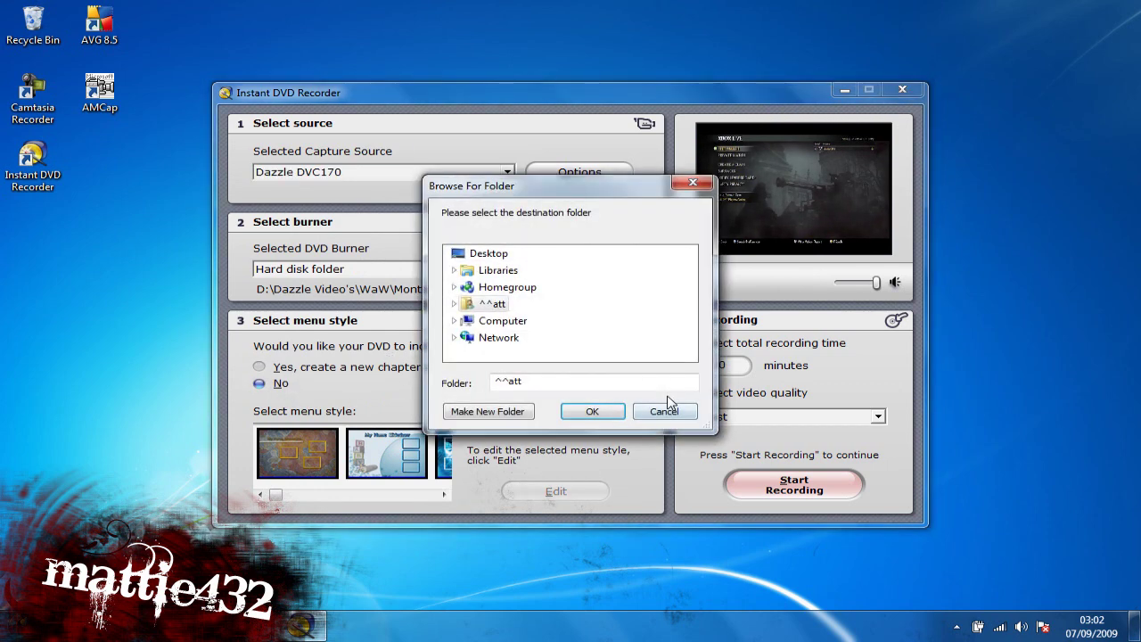
left_click(454, 320)
left_click(462, 286)
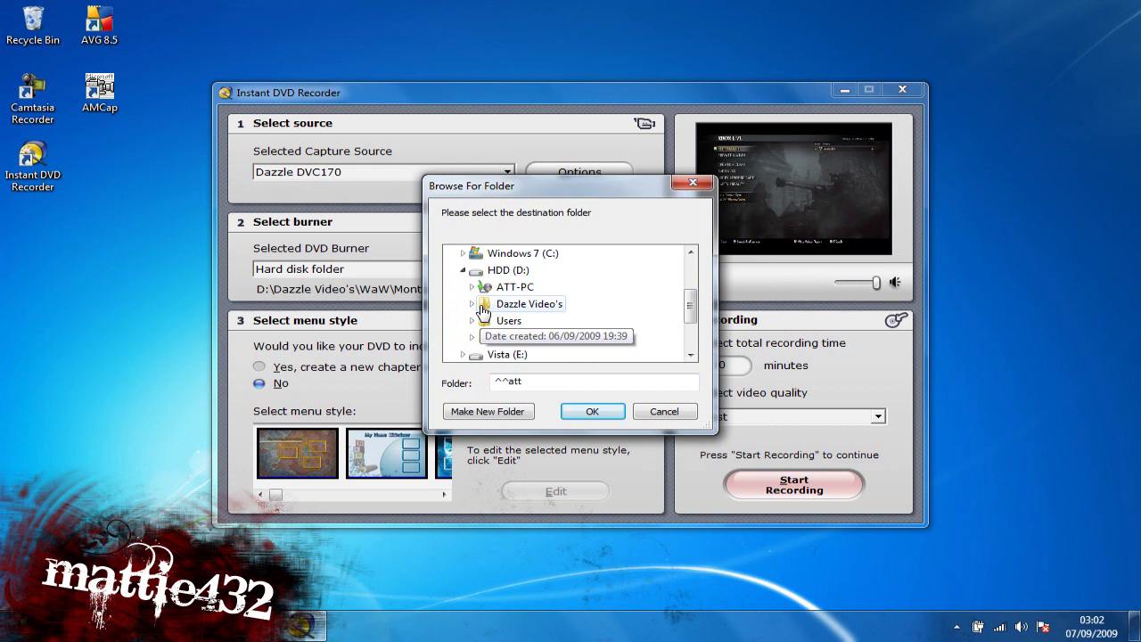
left_click(472, 303)
left_click(481, 286)
left_click(529, 270)
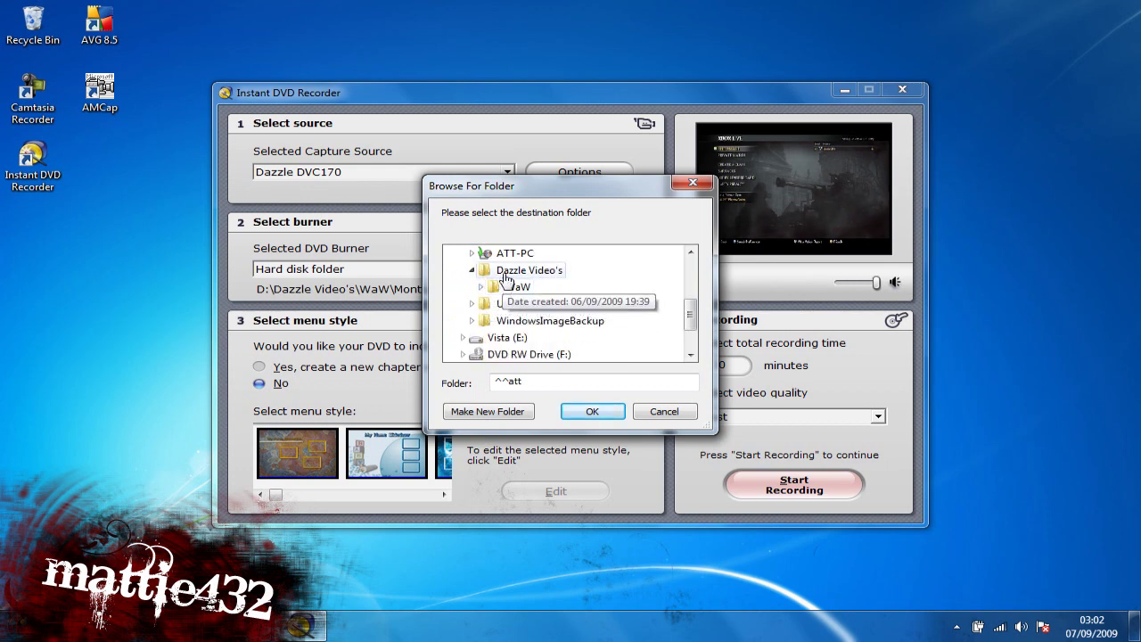
Create a folder TEst containing a subfolder 1 inside Dazzle Video's and accept subfolder 1 as the recording destination
left_click(463, 411)
type("TEst")
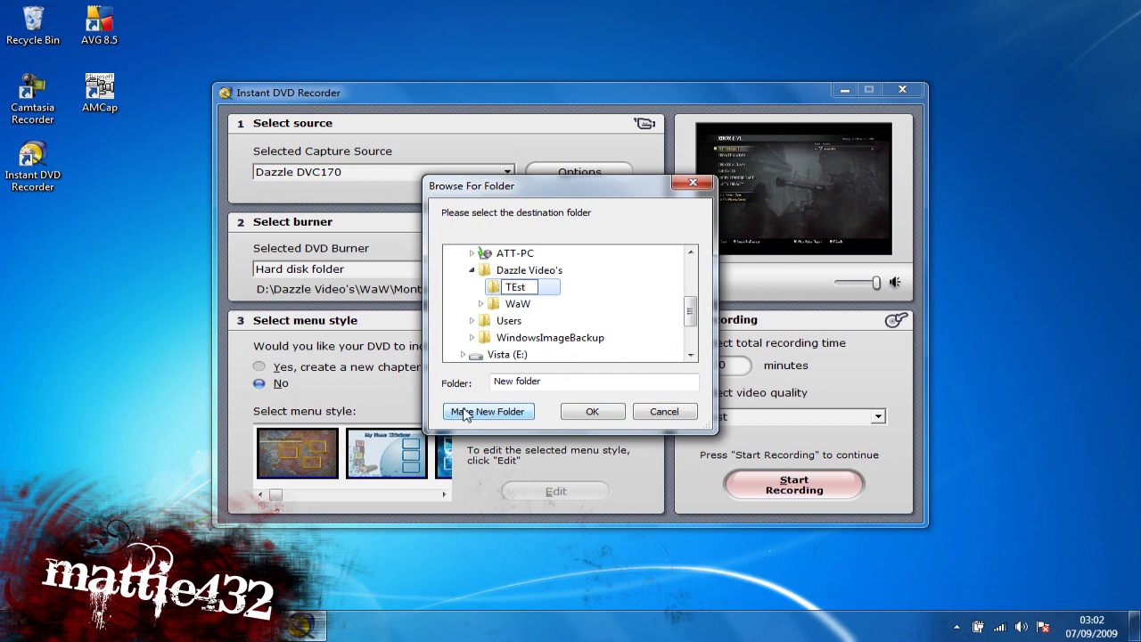
key("Return")
left_click(462, 412)
type("1")
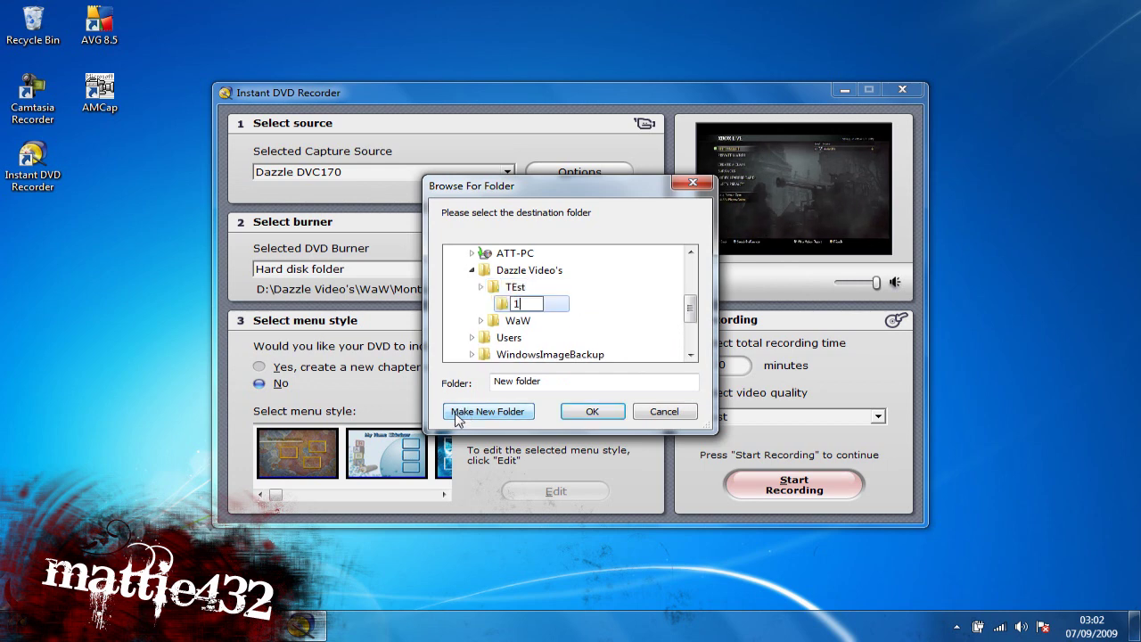
key("Return")
left_click(592, 411)
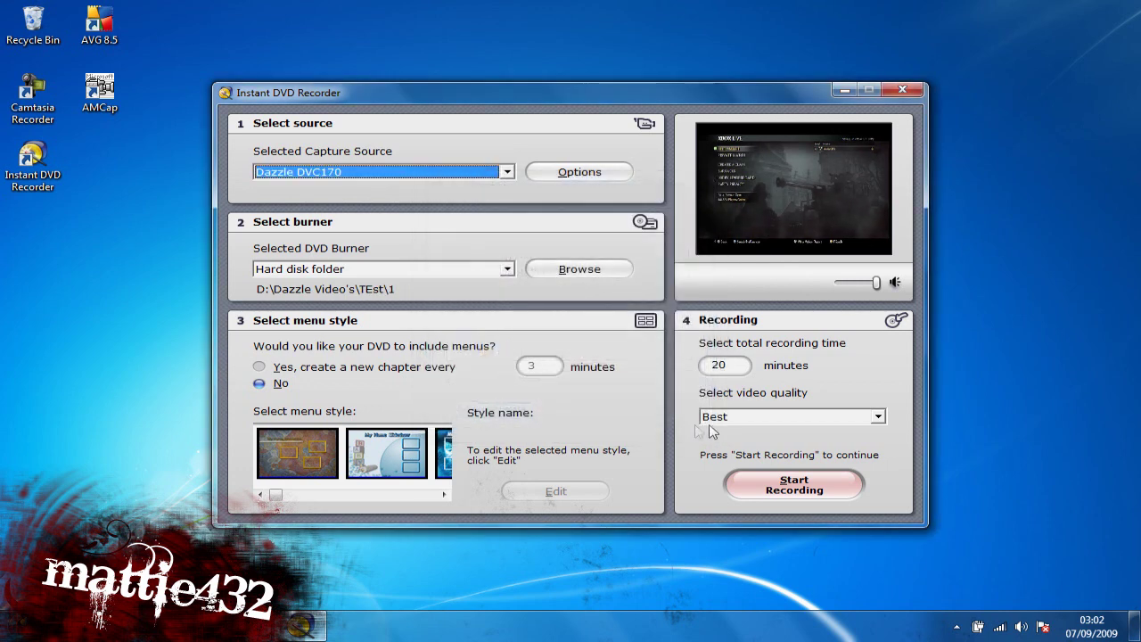
Select the Best video quality and try a total recording time of 1234 minutes
left_click(799, 418)
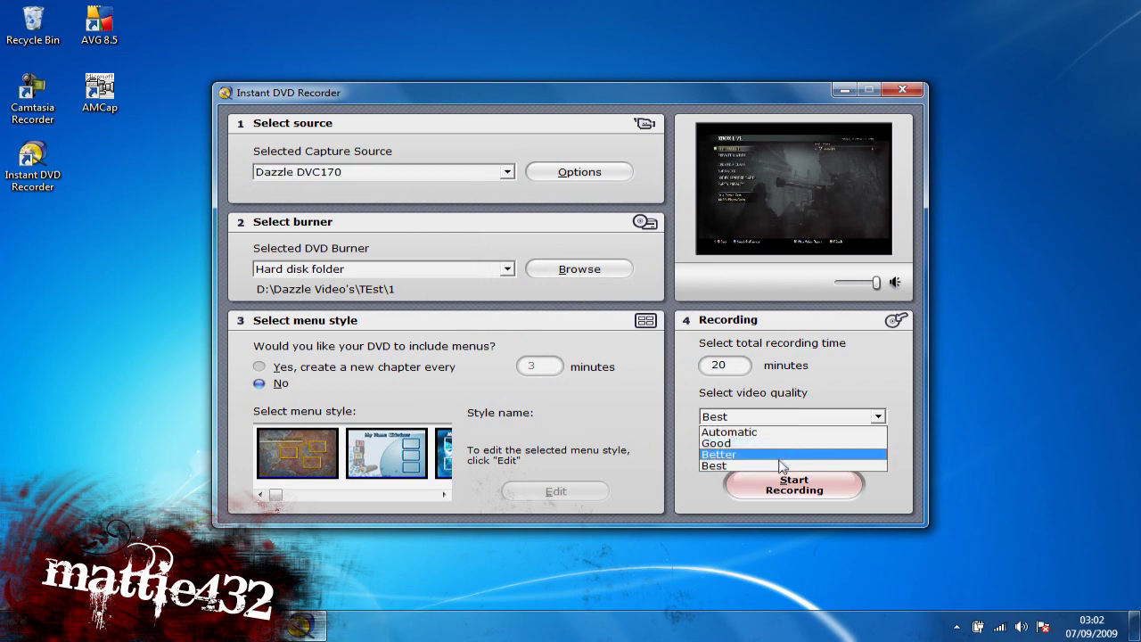
left_click(781, 464)
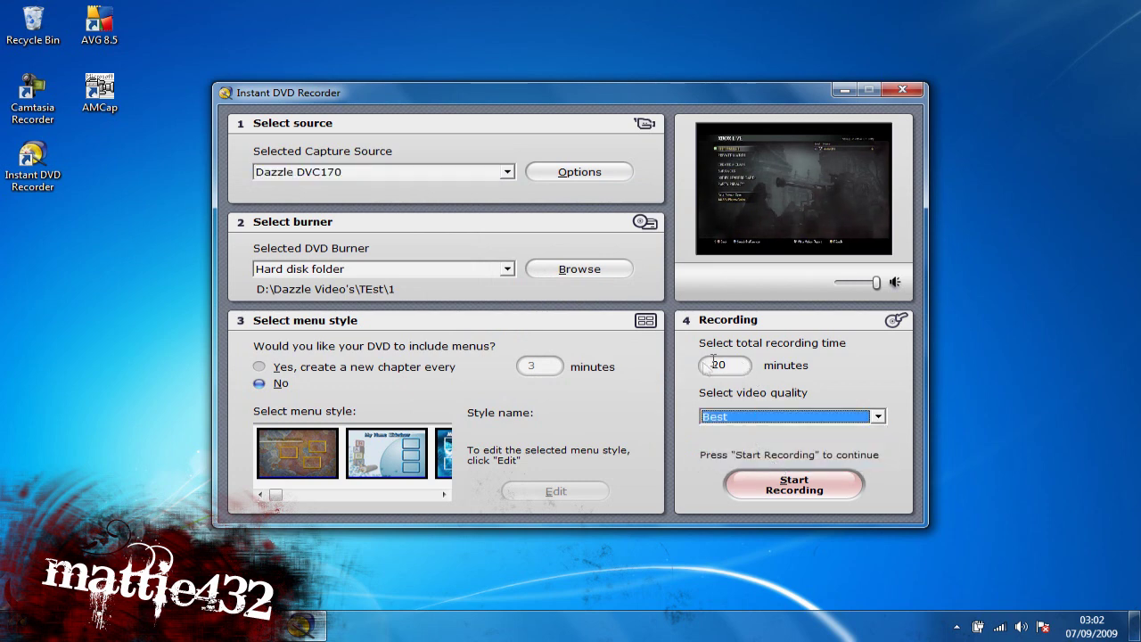
double_click(713, 365)
type("1234")
left_click(738, 478)
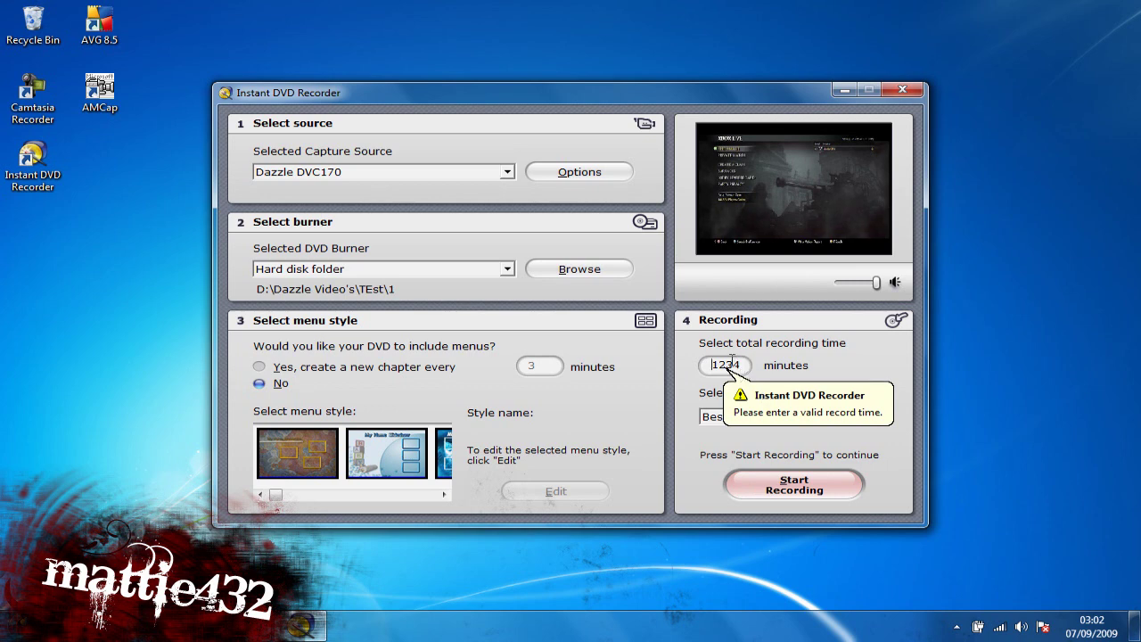
Set the total recording time to 90 minutes and close the Instant DVD Recorder window
double_click(739, 364)
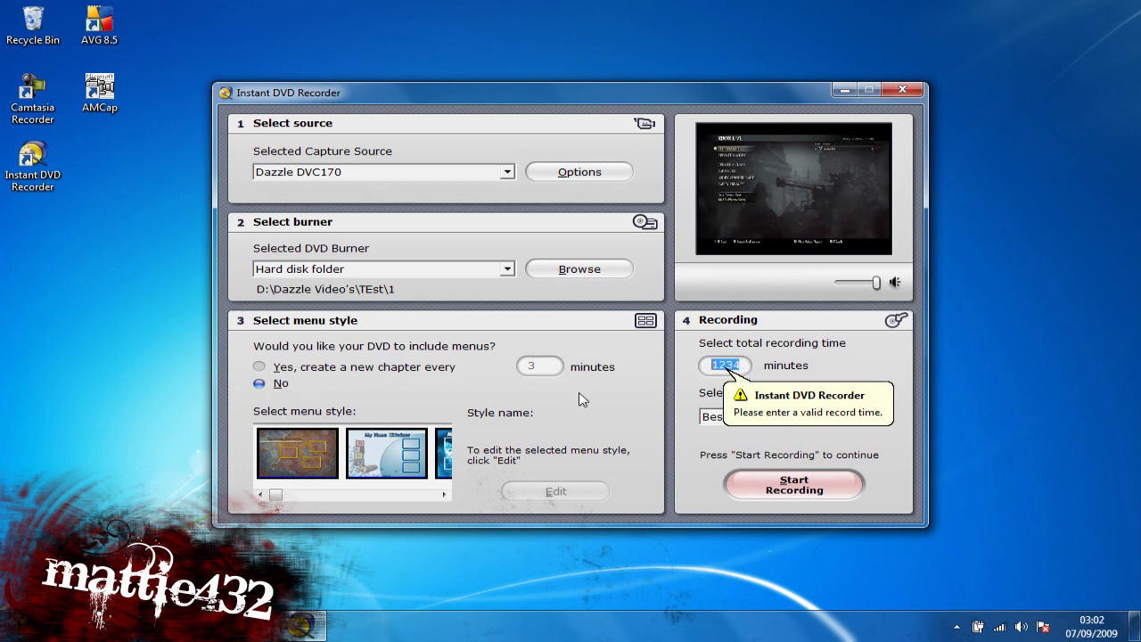
type("90")
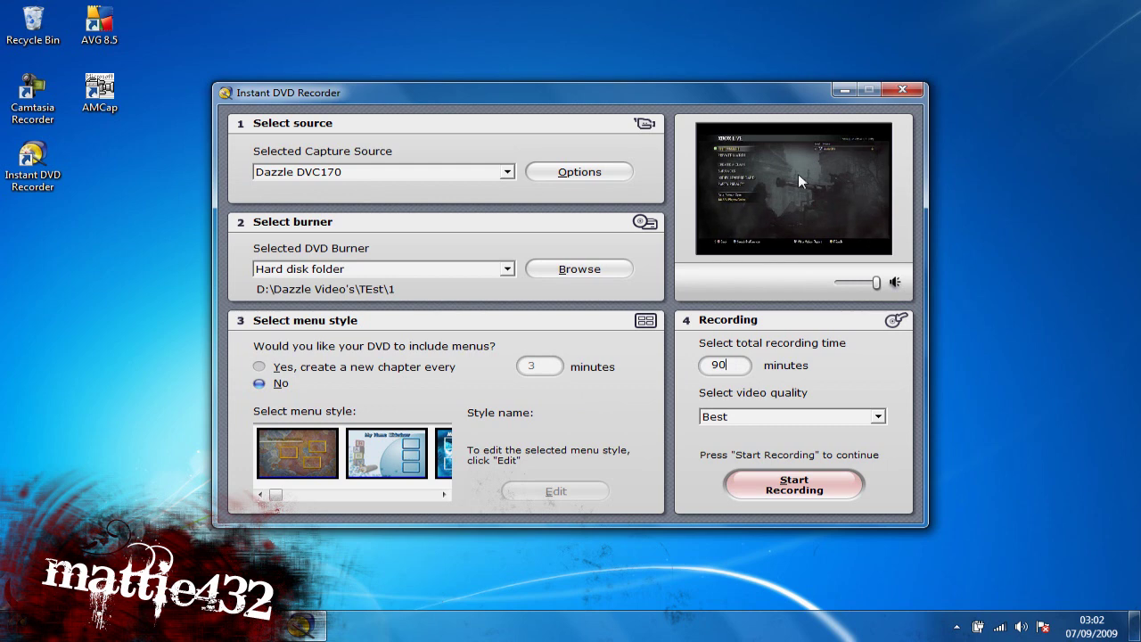
left_click(842, 90)
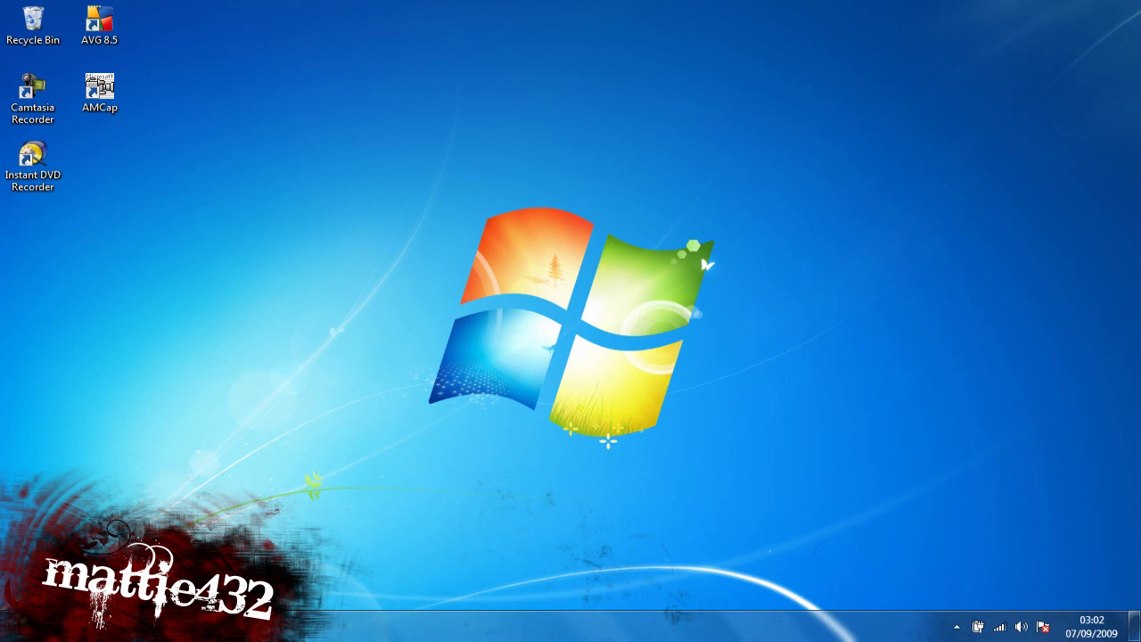
Switch to Firefox and search Google for amcap
mouse_move(244, 628)
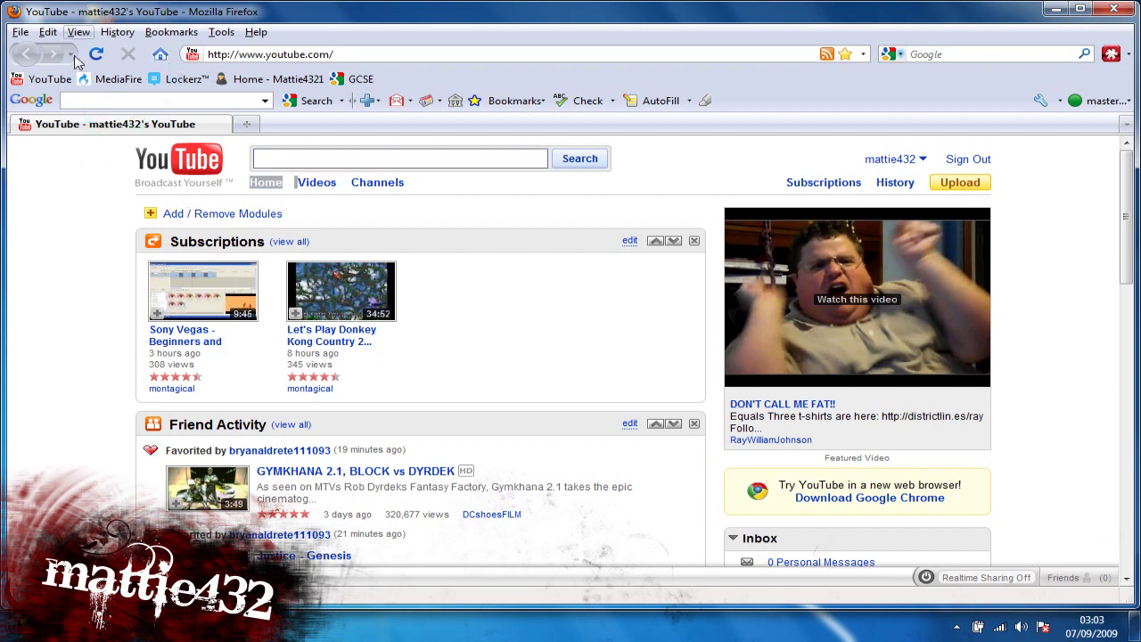
type("macap")
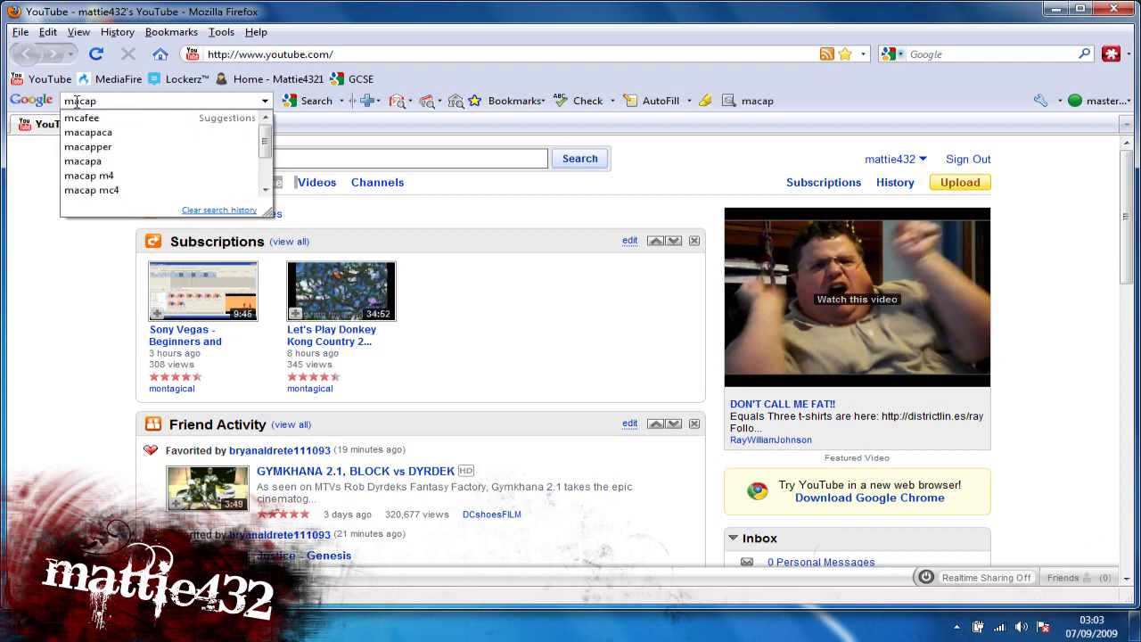
key("Return")
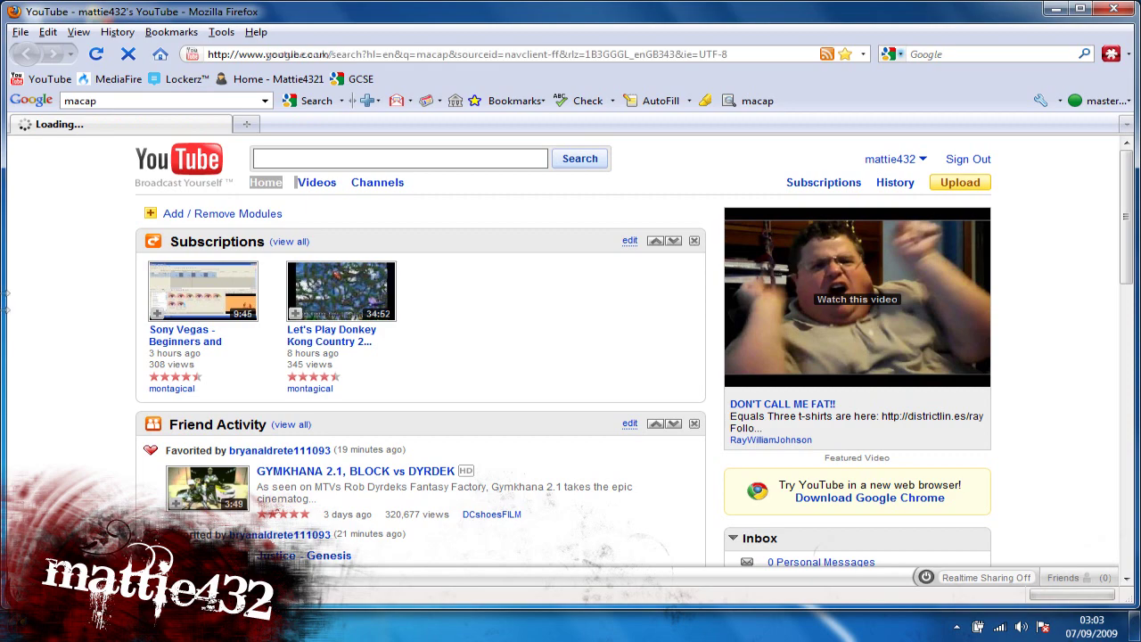
key("BackSpace")
type("m")
key("Return")
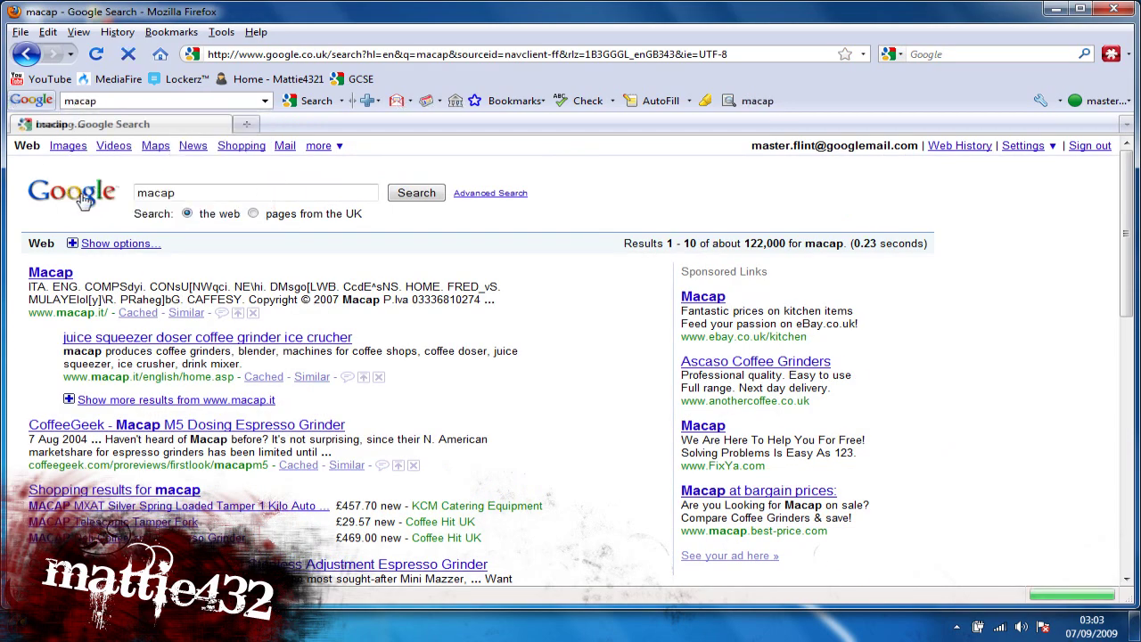
left_click_drag(79, 101, 30, 93)
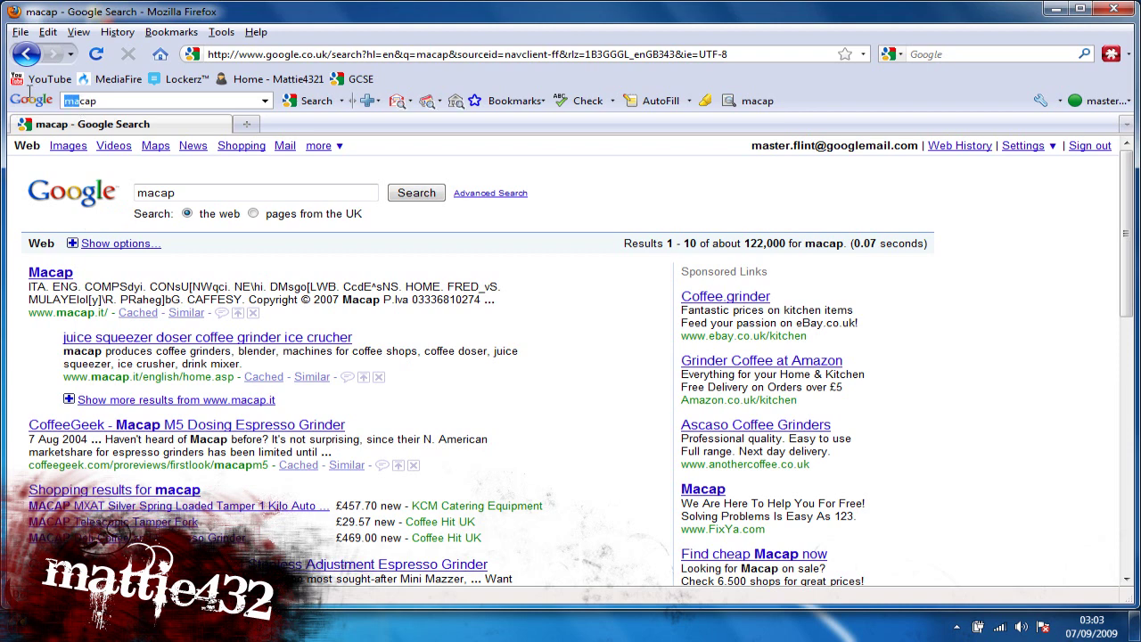
type("am")
key("Return")
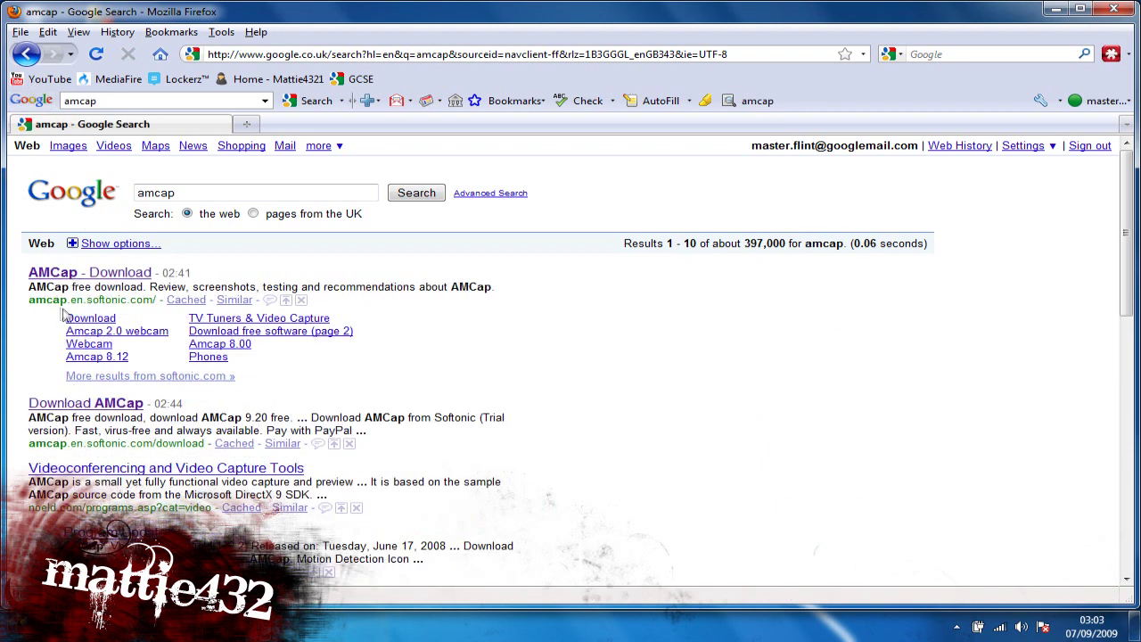
Open Softonic's AMCap download page from the search results, look through its description and close the browser
left_click_drag(53, 300, 134, 305)
left_click(123, 274)
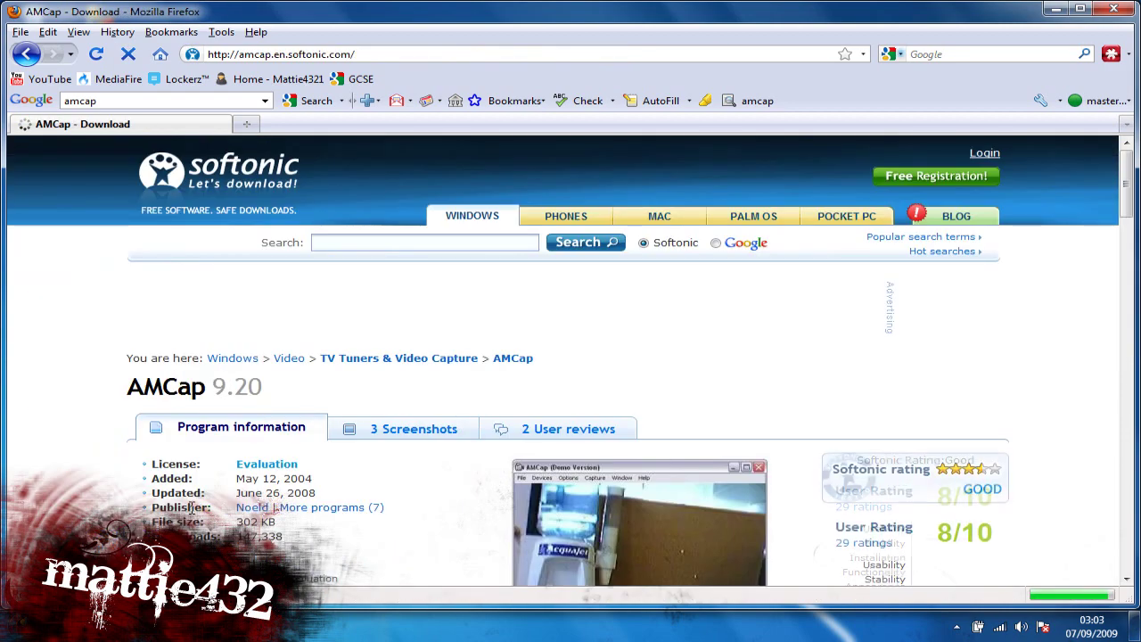
scroll(216, 318, "down", 10)
left_click(1137, 11)
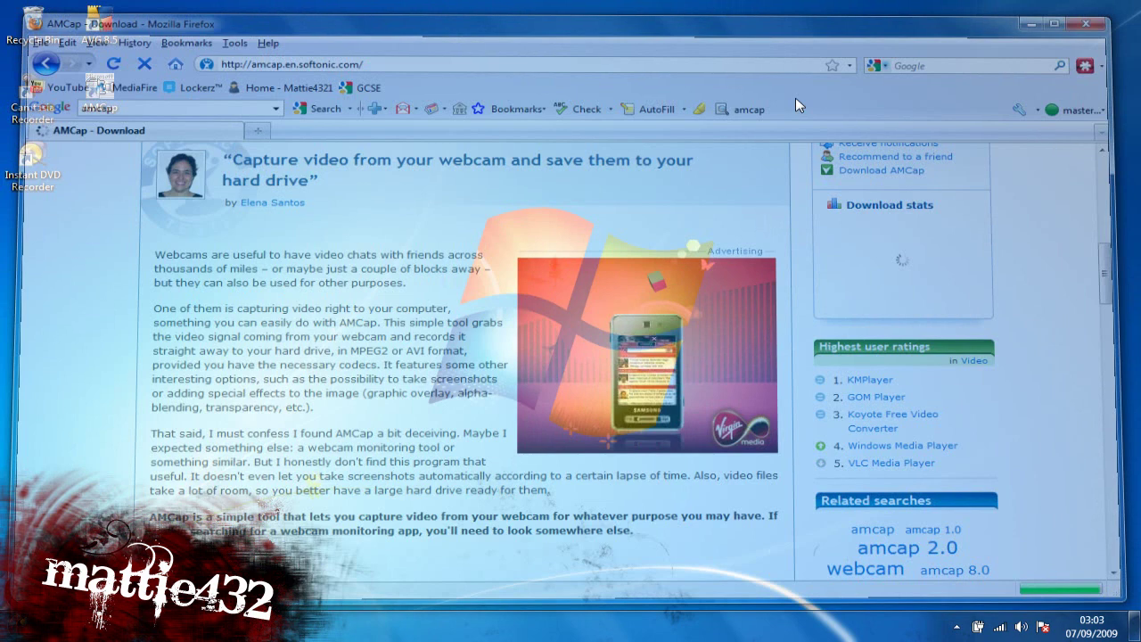
Launch Instant DVD Recorder again, view the AMCap Installer in the Downloads folder and close that folder window
double_click(48, 177)
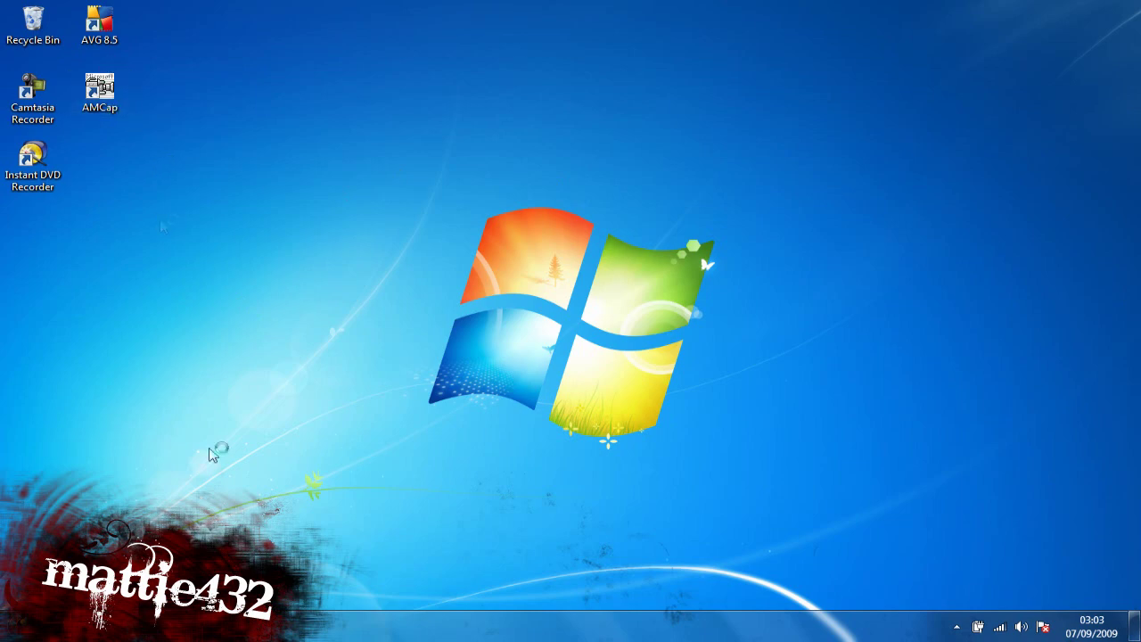
right_click(134, 626)
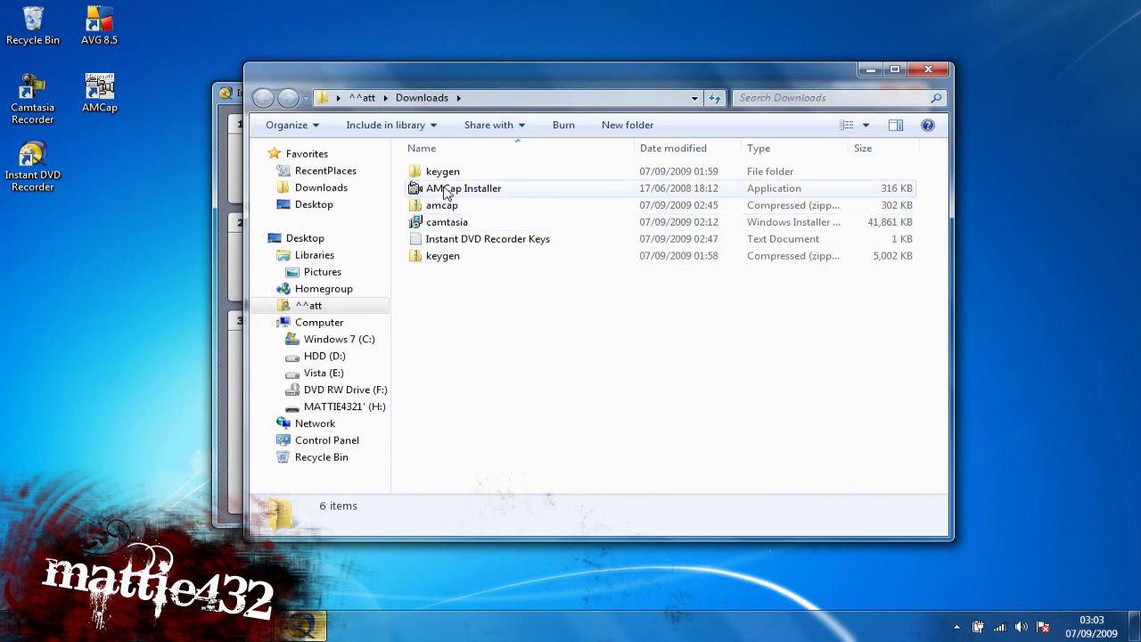
key("alt+F4")
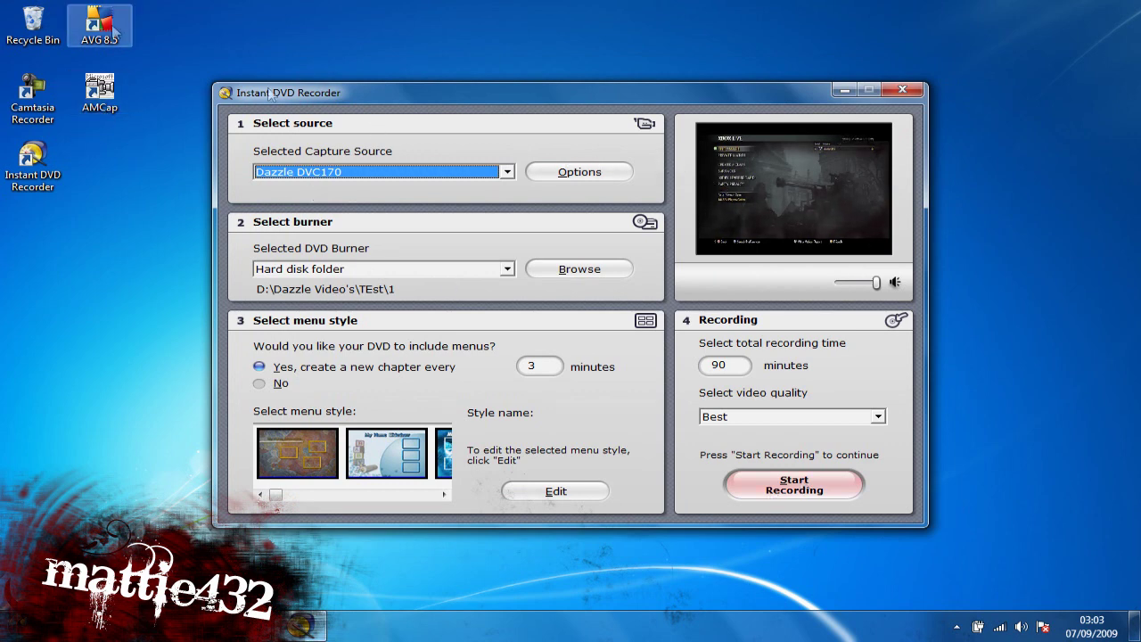
Start AMCap from its desktop shortcut, minimize its window and close Instant DVD Recorder
double_click(97, 86)
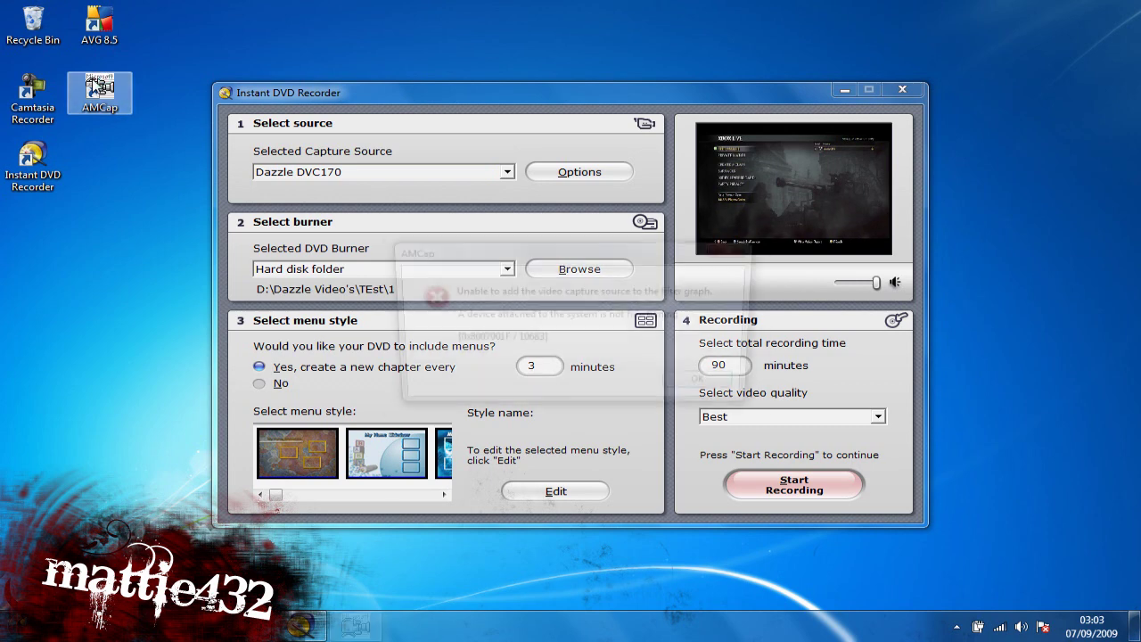
left_click(704, 384)
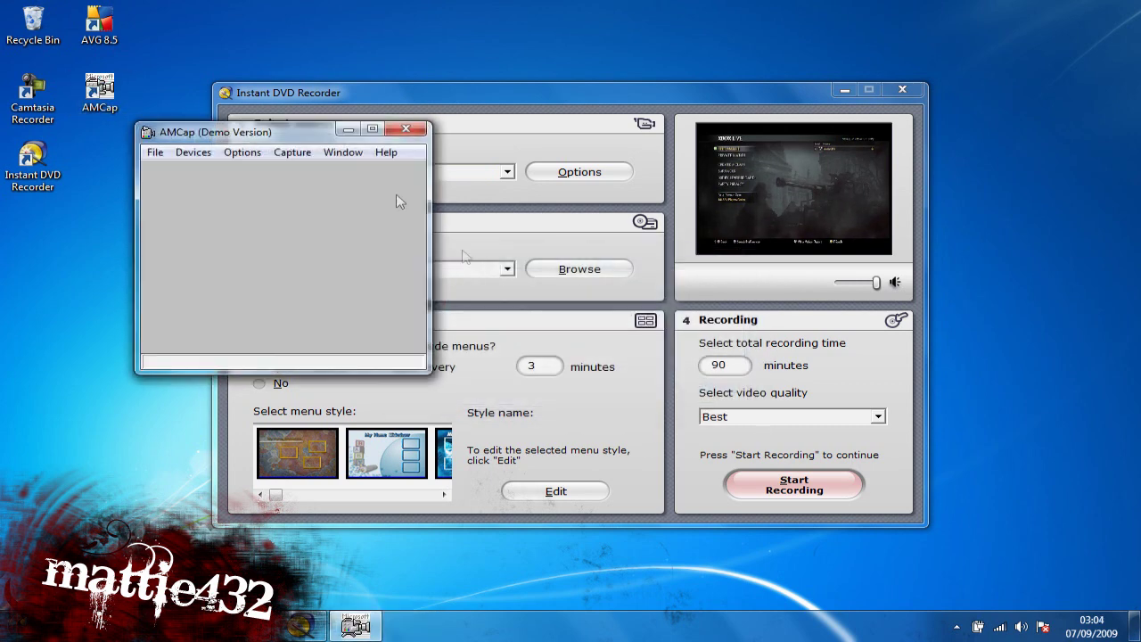
left_click(349, 130)
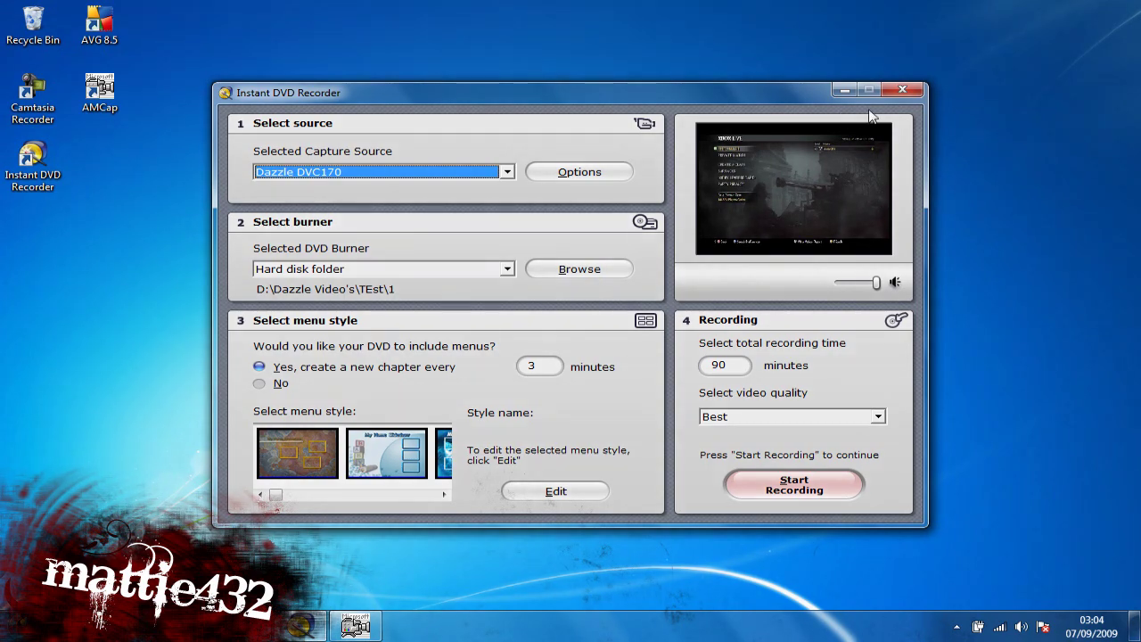
left_click(902, 90)
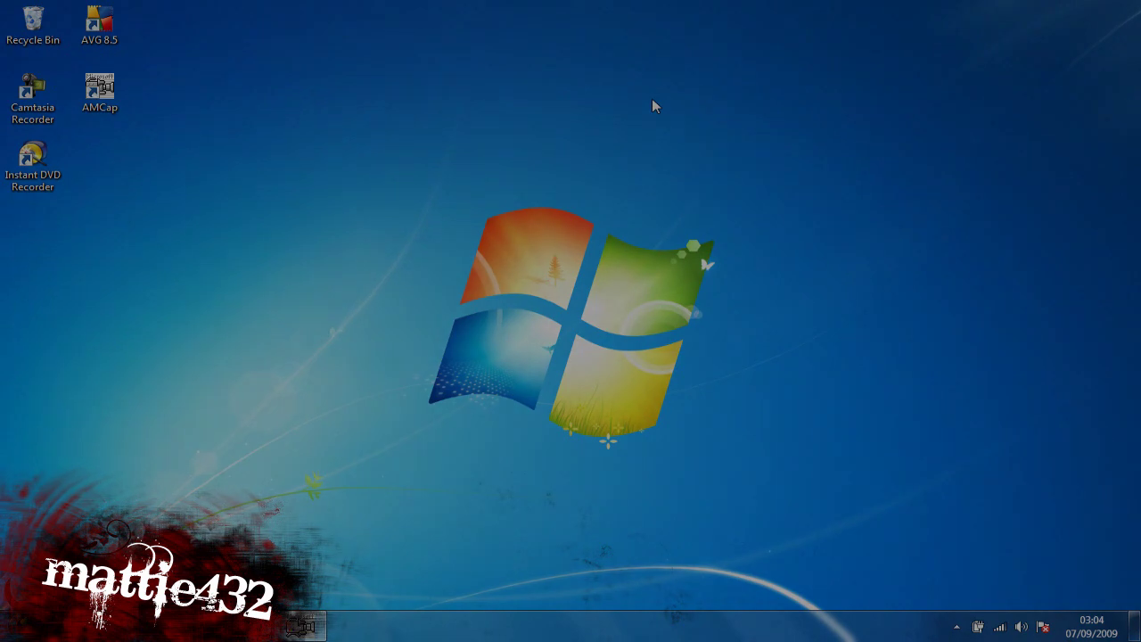